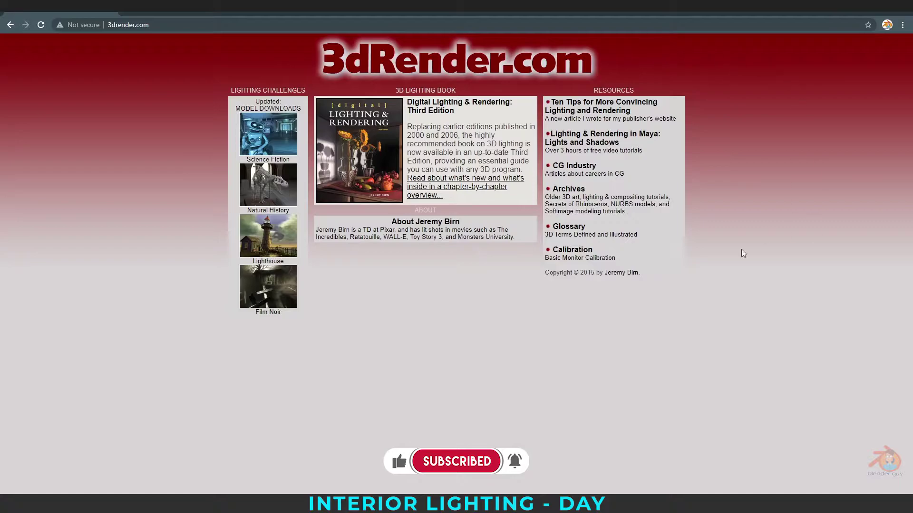
# Step: Browse the Lighting Challenges page on 3drender.com for downloadable scene models and return to the main page
pyautogui.click(271, 108)
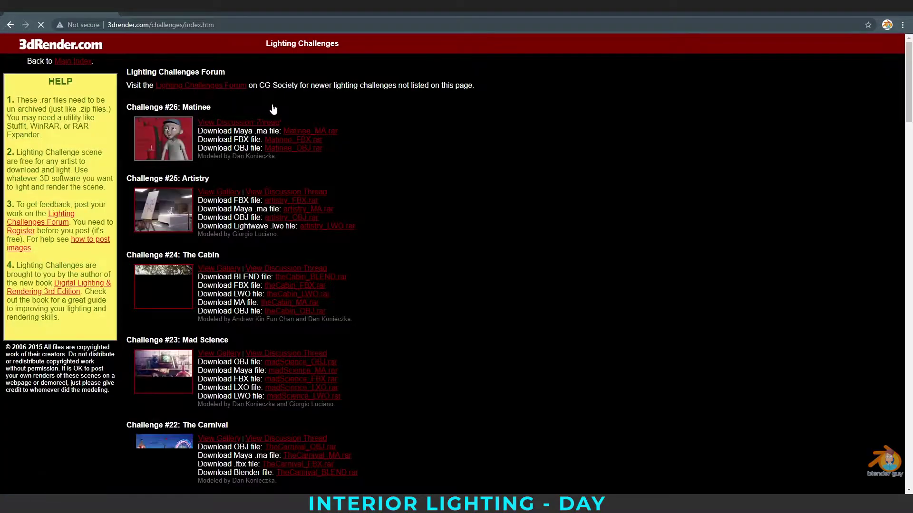
pyautogui.scroll(-15, 184, 159)
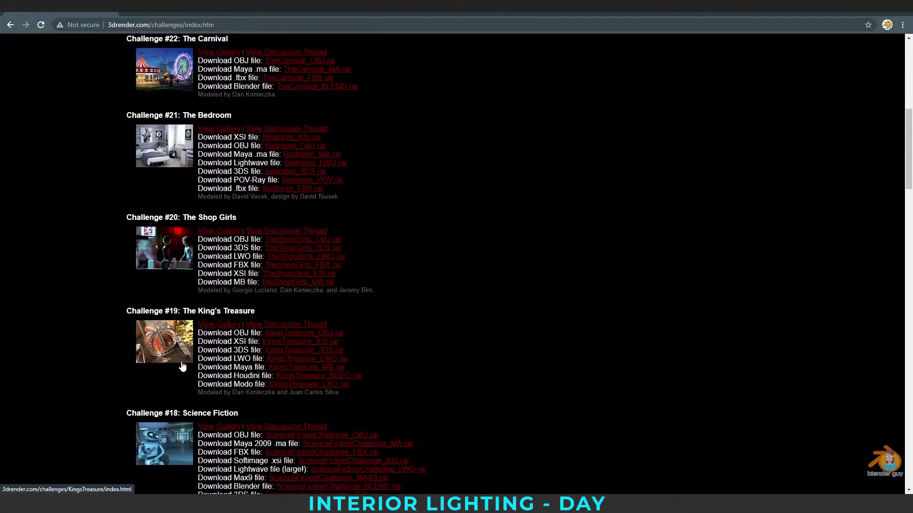
pyautogui.scroll(-11, 155, 332)
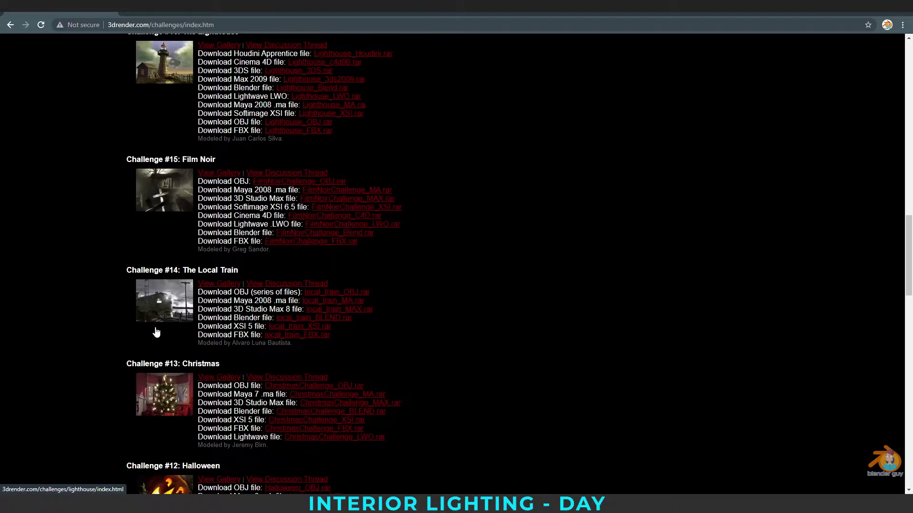
pyautogui.scroll(-18, 80, 335)
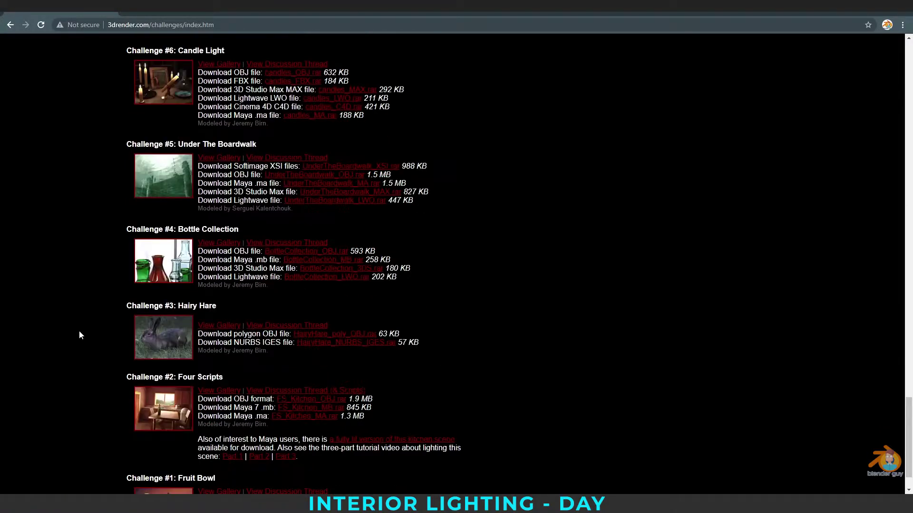
pyautogui.scroll(20, 78, 337)
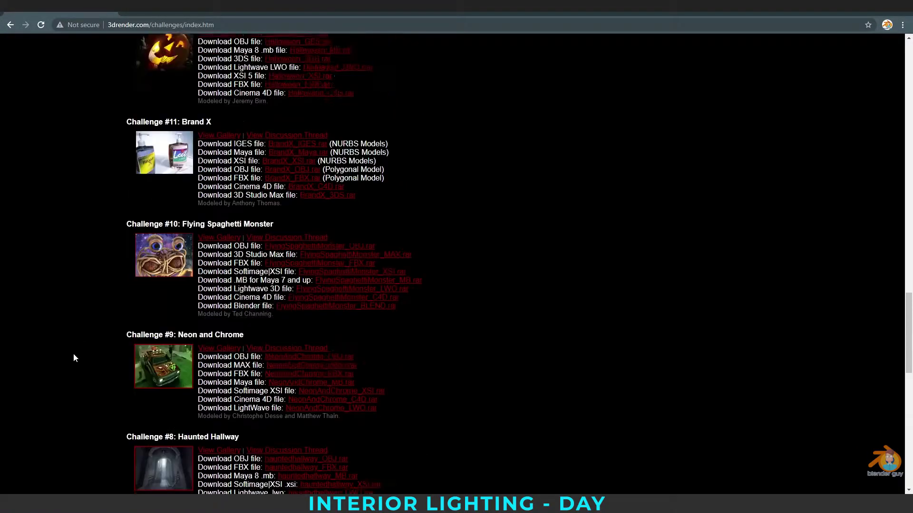
pyautogui.scroll(7, 74, 357)
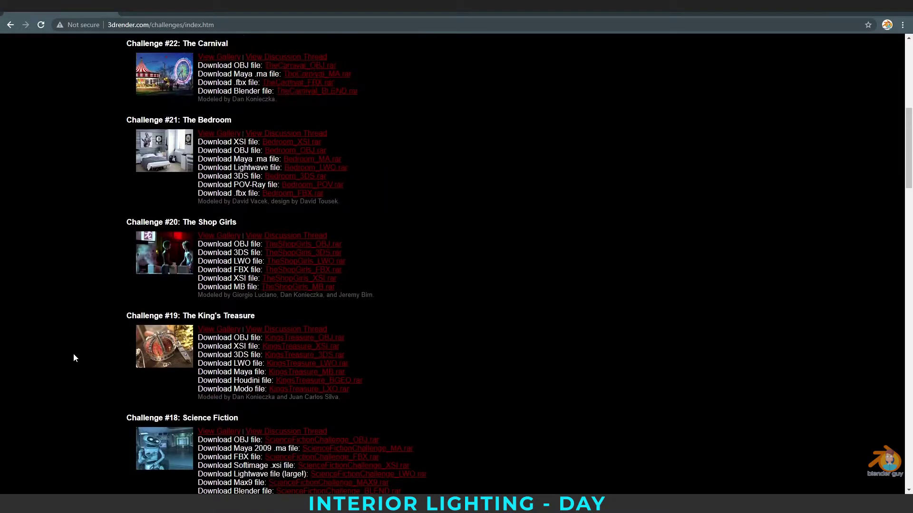
pyautogui.hotkey('alt', 'Left')
pyautogui.click(272, 194)
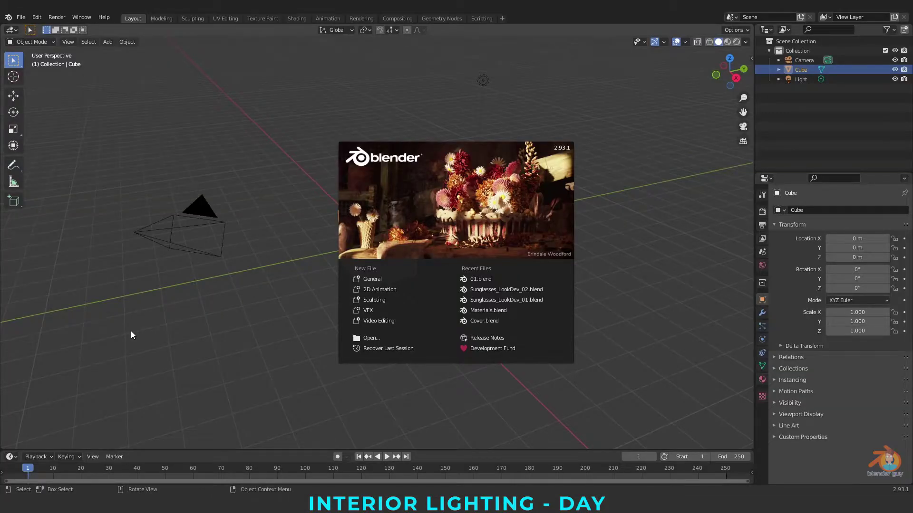
# Step: Dismiss the Blender splash screen and delete all default objects from the scene
pyautogui.click(278, 329)
pyautogui.press('a')
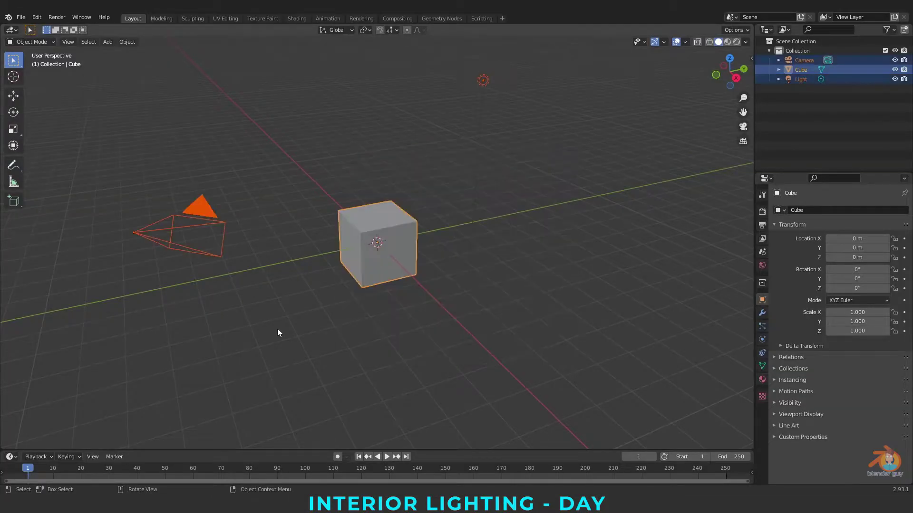
pyautogui.press('x')
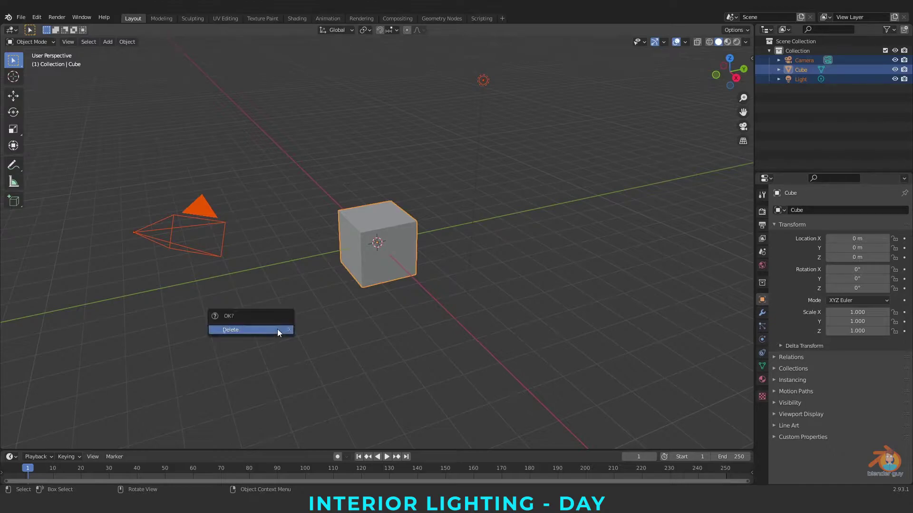
pyautogui.click(278, 329)
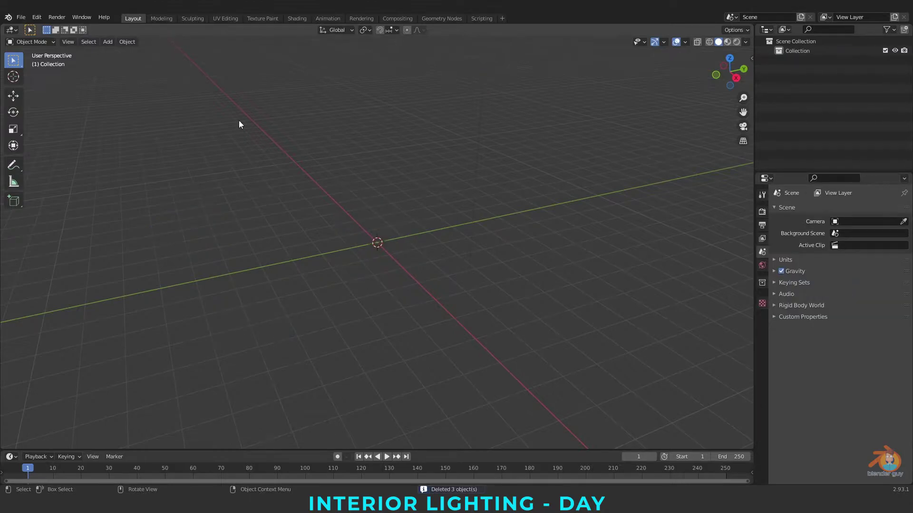
# Step: Import the FBX file Bedroom.fbx from F:\Lighting\002_Interior Lighting\Bedroom with the default import options
pyautogui.click(23, 18)
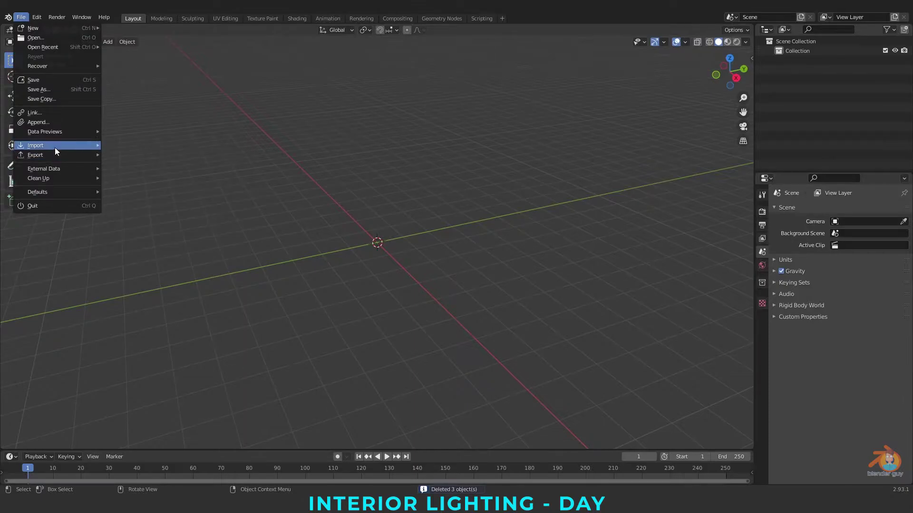
pyautogui.moveTo(55, 147)
pyautogui.click(129, 211)
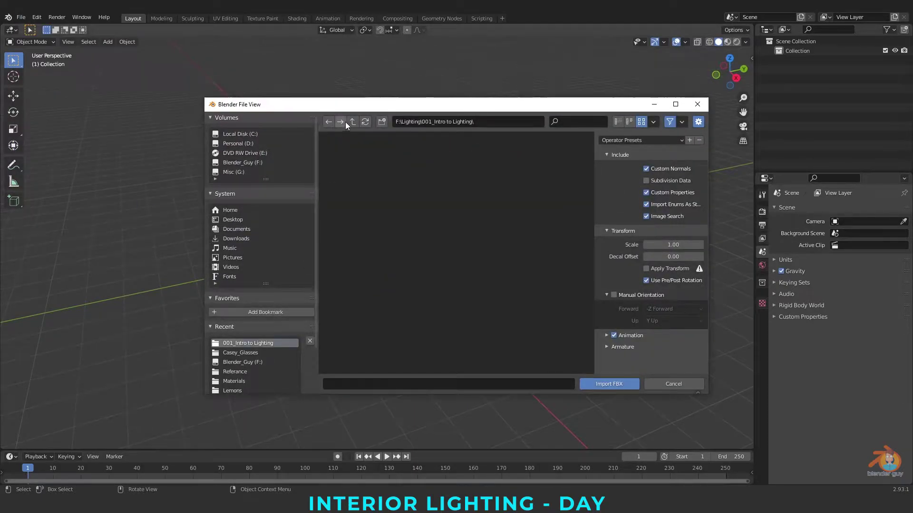
pyautogui.click(352, 121)
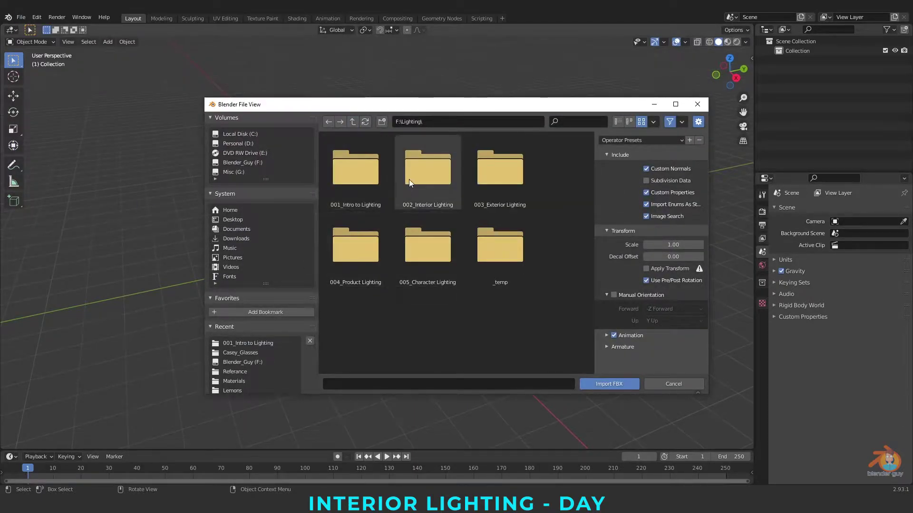
pyautogui.doubleClick(432, 190)
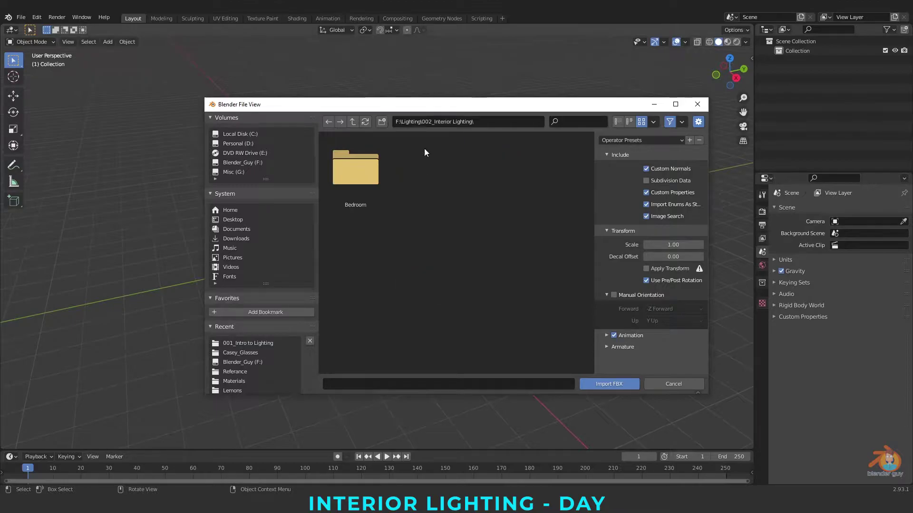
pyautogui.doubleClick(358, 177)
pyautogui.click(410, 195)
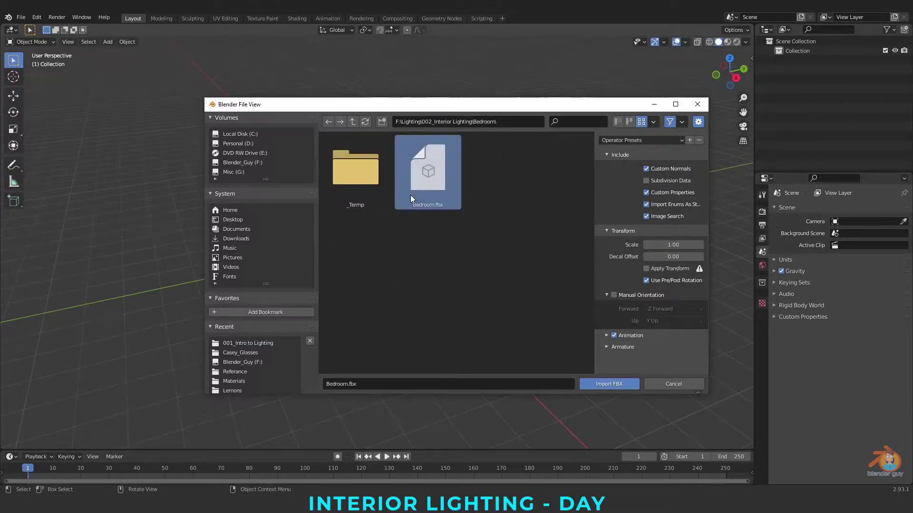
pyautogui.click(613, 384)
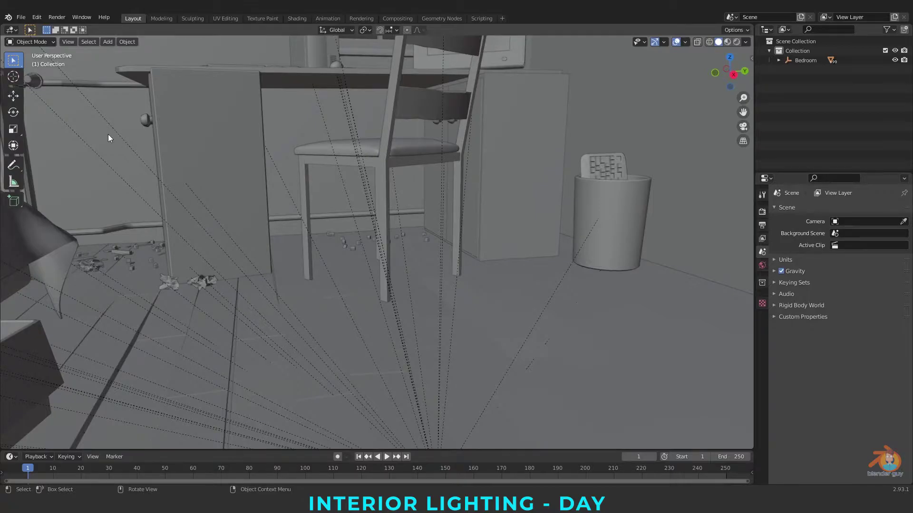
# Step: Hide the dashed relationship lines in the viewport overlays
pyautogui.click(685, 42)
pyautogui.click(627, 156)
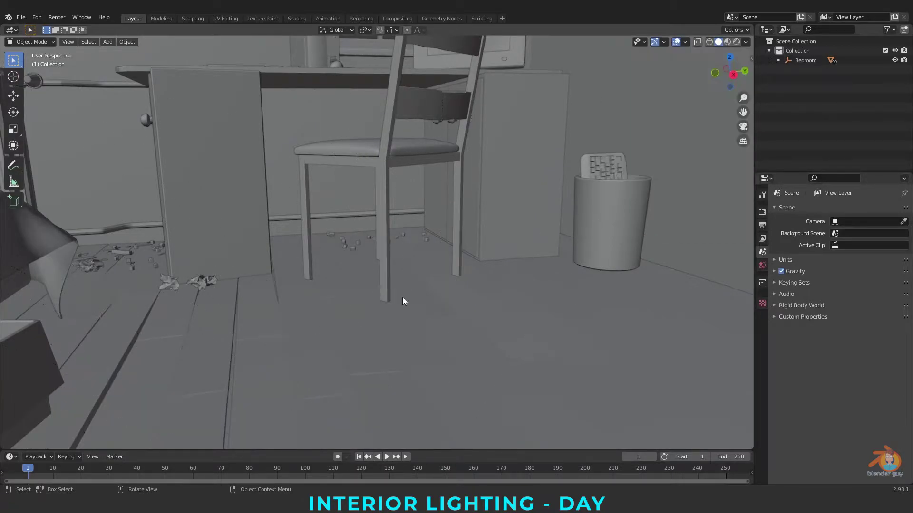
# Step: Add a camera to the bedroom scene and look through it
pyautogui.keyDown('shift'); pyautogui.moveTo(342, 301); pyautogui.dragTo(325, 322, button='middle'); pyautogui.keyUp('shift')
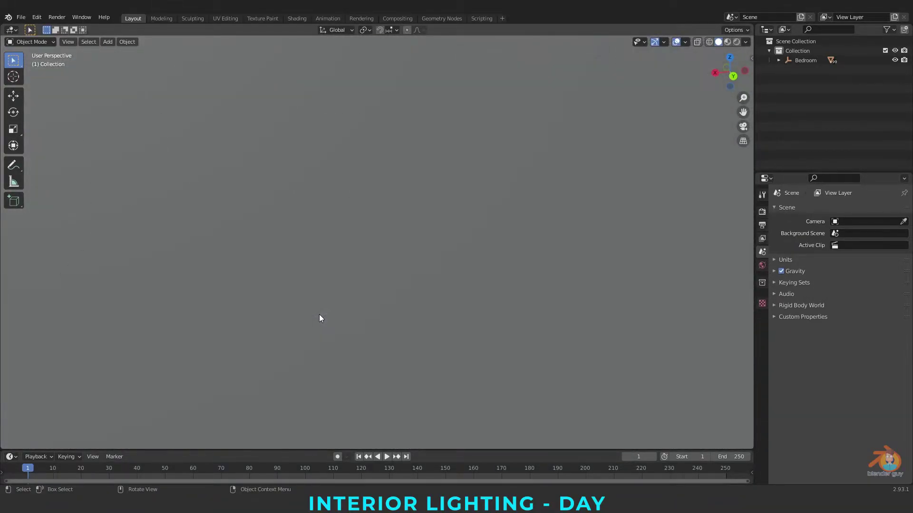
pyautogui.moveTo(319, 314); pyautogui.dragTo(324, 297, button='middle')
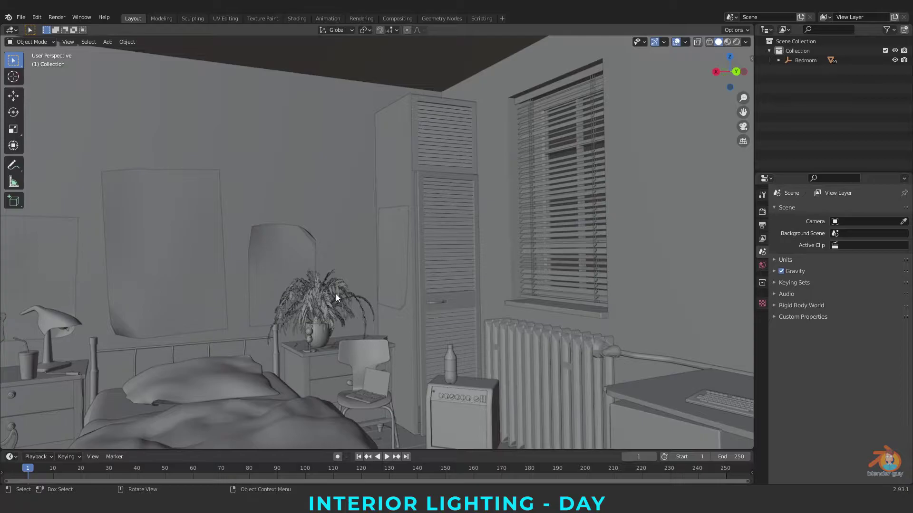
pyautogui.moveTo(489, 256); pyautogui.dragTo(435, 288, button='middle')
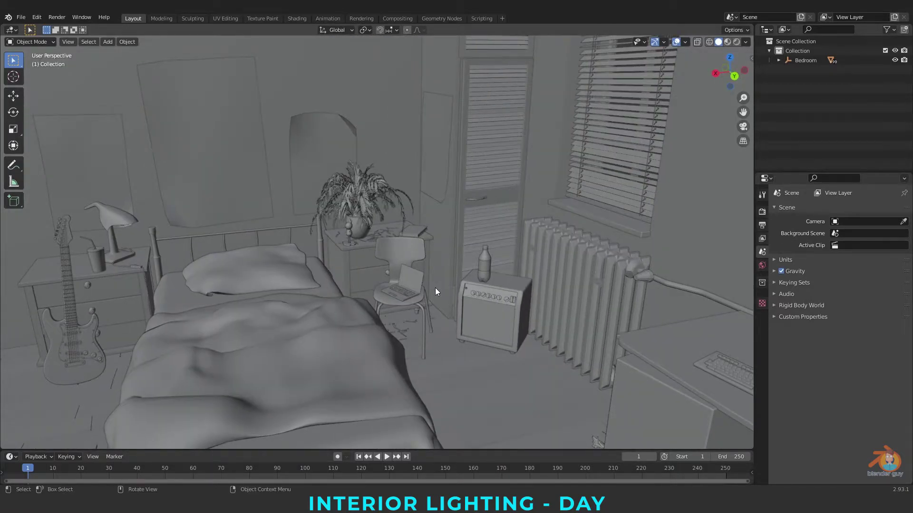
pyautogui.hotkey('shift', 'a')
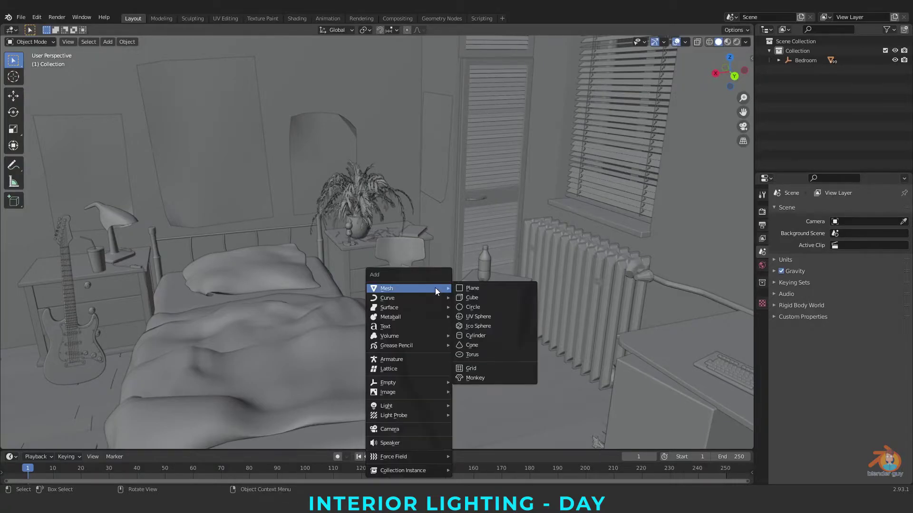
pyautogui.click(421, 429)
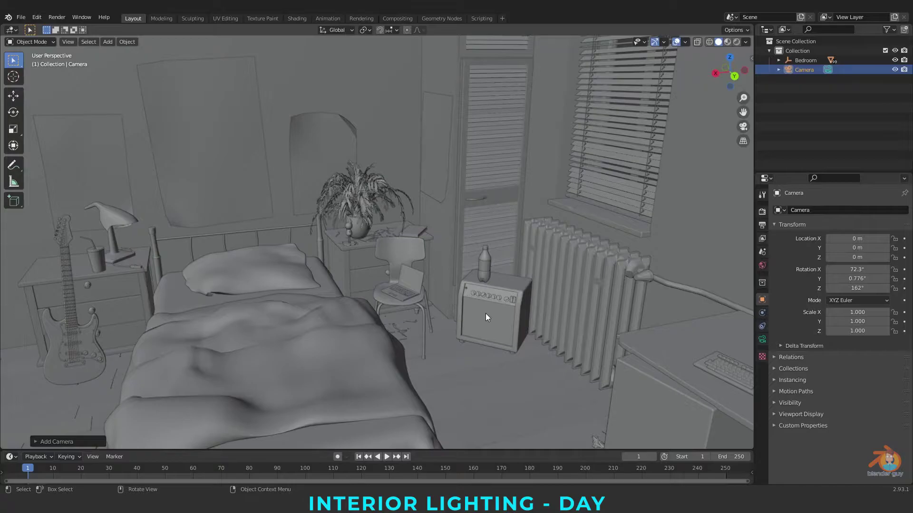
pyautogui.press('KP_0')
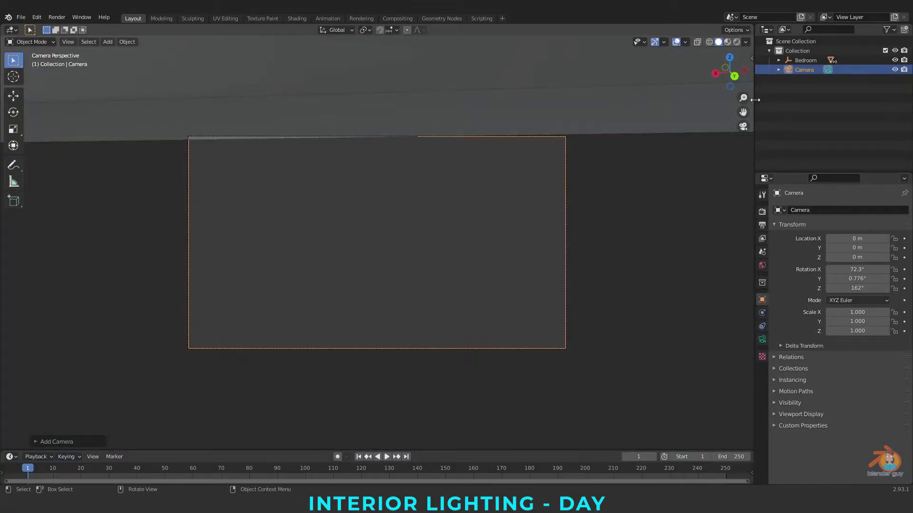
# Step: Lock the camera to the view and move it to face the foot of the bed
pyautogui.moveTo(752, 58); pyautogui.dragTo(651, 62)
pyautogui.click(748, 99)
pyautogui.click(718, 172)
pyautogui.scroll(-5, 417, 236)
pyautogui.scroll(-6, 418, 232)
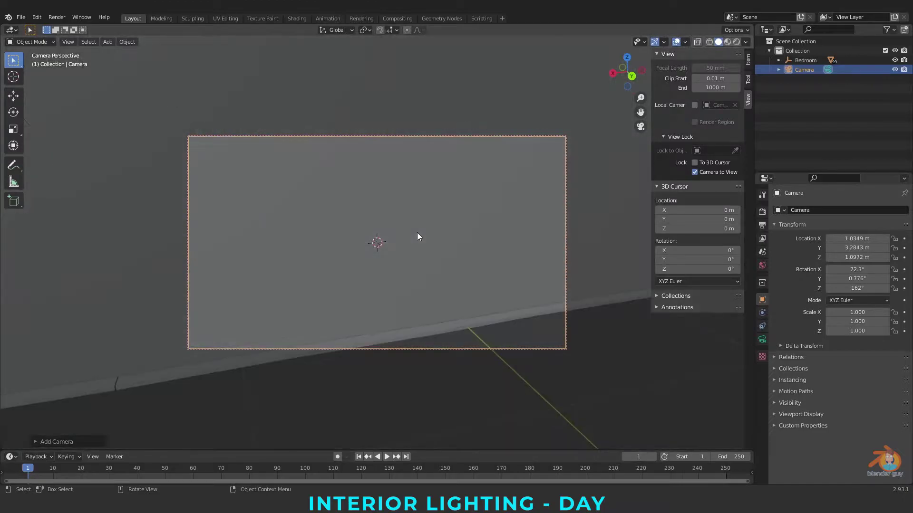
pyautogui.scroll(4, 417, 232)
pyautogui.moveTo(416, 240); pyautogui.dragTo(415, 223, button='middle')
# Step: Rename the camera object as Render_Camera
pyautogui.doubleClick(804, 69)
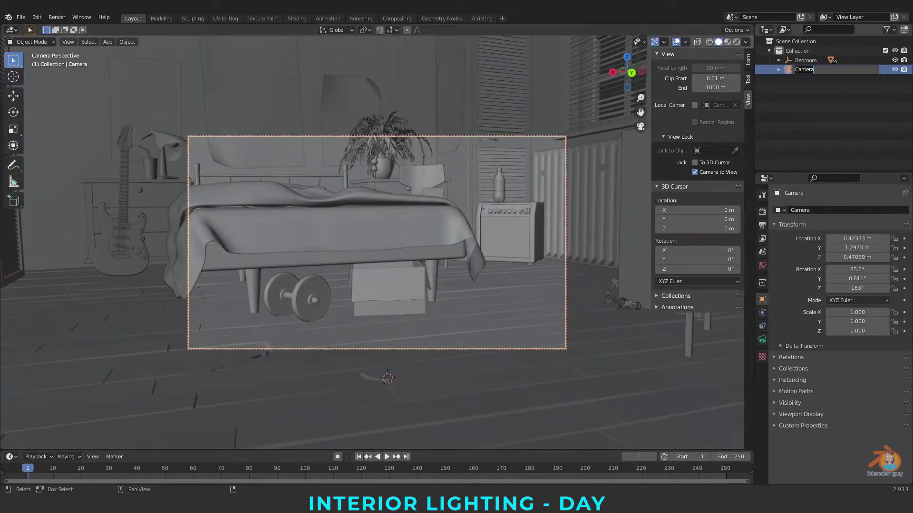
pyautogui.write('Render_')
pyautogui.write('_Camera')
pyautogui.press('Return')
# Step: Set the camera's focal length to 35 mm and reframe the room
pyautogui.click(762, 339)
pyautogui.click(831, 257)
pyautogui.write('35')
pyautogui.press('Return')
pyautogui.moveTo(401, 249); pyautogui.dragTo(498, 264, button='middle')
# Step: Set the render camera's focal length to 18 mm
pyautogui.click(858, 255)
pyautogui.write('18')
pyautogui.press('Return')
# Step: Reposition the camera to frame the bed, ceiling lamp, both windows and desk, and unlock it from the view
pyautogui.keyDown('shift'); pyautogui.moveTo(590, 271); pyautogui.dragTo(600, 332, button='middle'); pyautogui.keyUp('shift')
pyautogui.scroll(-3, 592, 299)
pyautogui.keyDown('shift'); pyautogui.moveTo(583, 267); pyautogui.dragTo(488, 285, button='middle'); pyautogui.keyUp('shift')
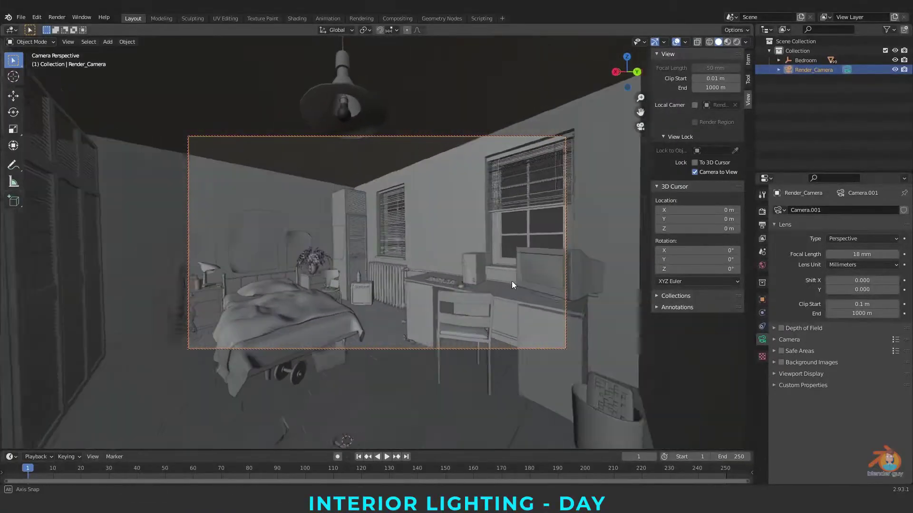
pyautogui.moveTo(512, 281); pyautogui.dragTo(519, 317, button='middle')
pyautogui.press('a')
pyautogui.keyDown('shift'); pyautogui.moveTo(519, 316); pyautogui.dragTo(561, 440, button='right'); pyautogui.keyUp('shift')
pyautogui.keyDown('alt'); pyautogui.moveTo(523, 400); pyautogui.dragTo(499, 233, button='middle'); pyautogui.keyUp('alt')
pyautogui.press('KP_0')
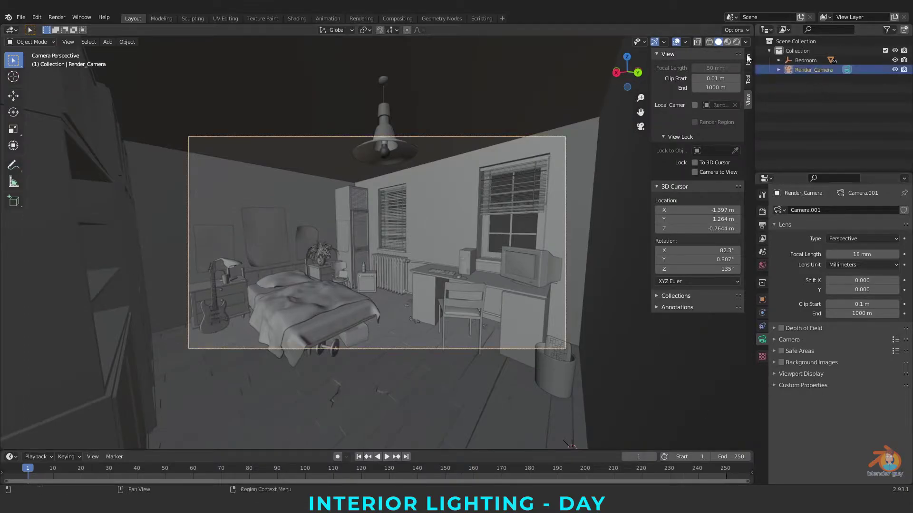
# Step: Set the camera's passepartout to 1.000, hide the viewport sidebar and deselect everything
pyautogui.click(792, 373)
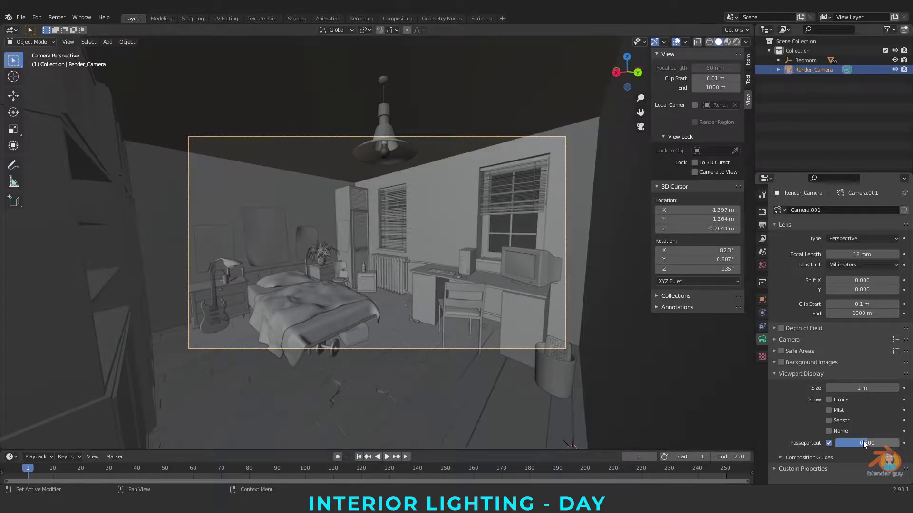
pyautogui.moveTo(863, 441); pyautogui.dragTo(899, 442)
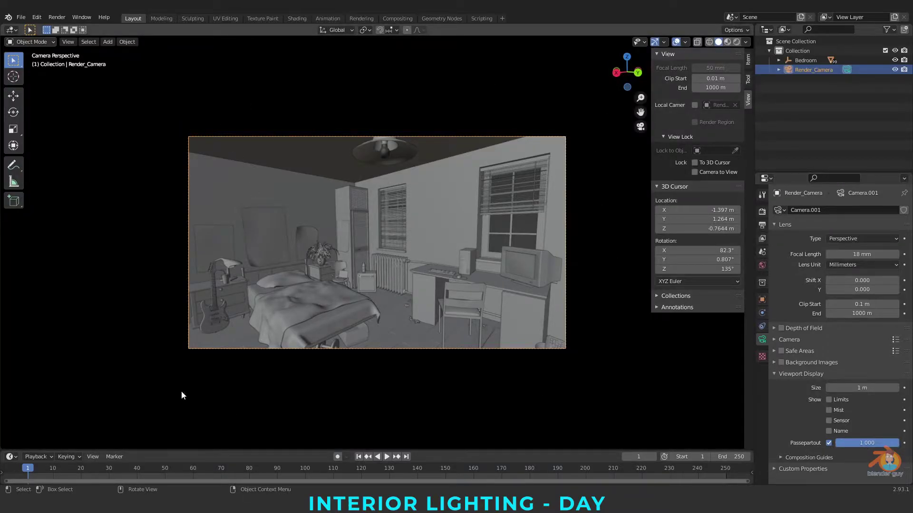
pyautogui.press('n')
pyautogui.scroll(3, 504, 169)
pyautogui.scroll(-2, 499, 170)
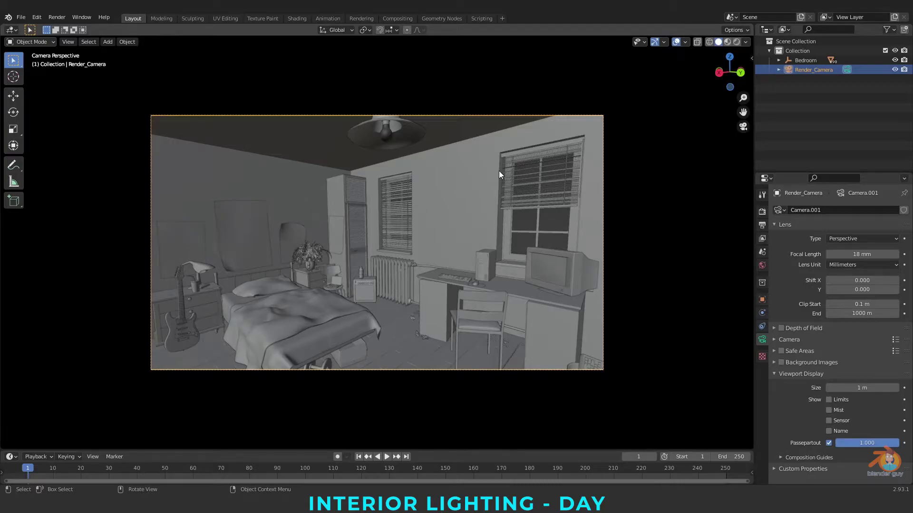
pyautogui.scroll(1, 499, 172)
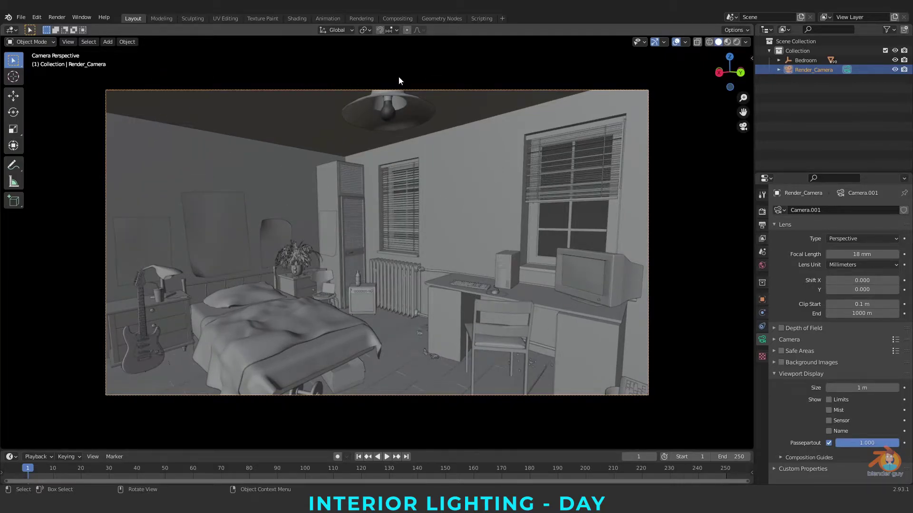
pyautogui.hotkey('alt', 'a')
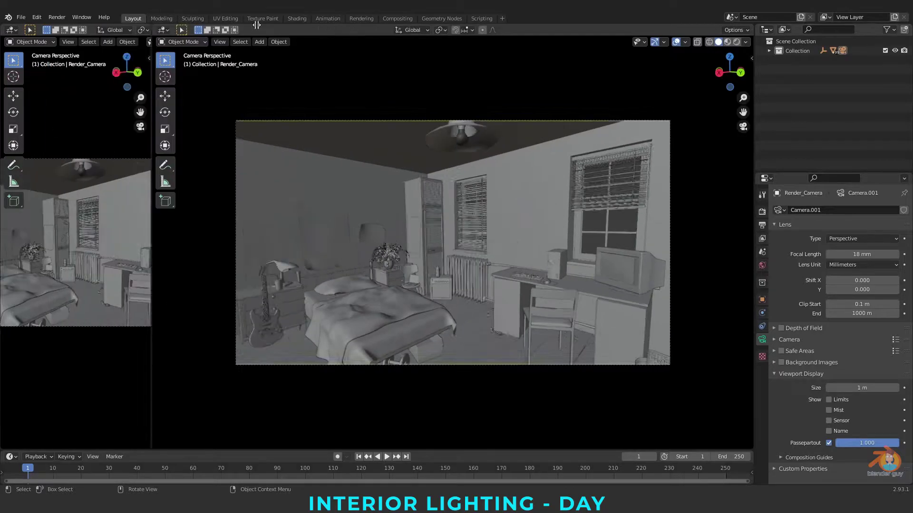
# Step: Try an Image Editor in a side area beside the camera view and merge it back into the 3D viewport
pyautogui.moveTo(256, 25); pyautogui.dragTo(300, 269)
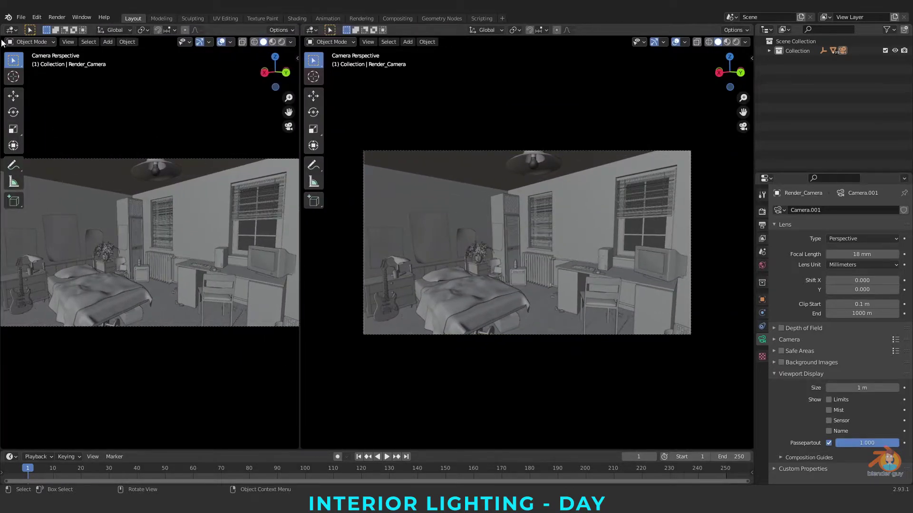
pyautogui.click(12, 30)
pyautogui.click(39, 118)
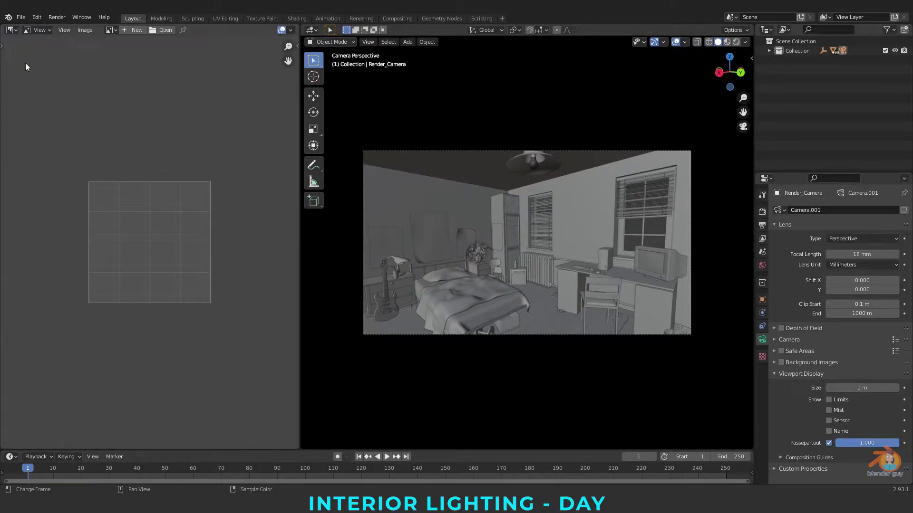
pyautogui.click(12, 29)
pyautogui.click(29, 48)
pyautogui.moveTo(301, 29); pyautogui.dragTo(443, 29)
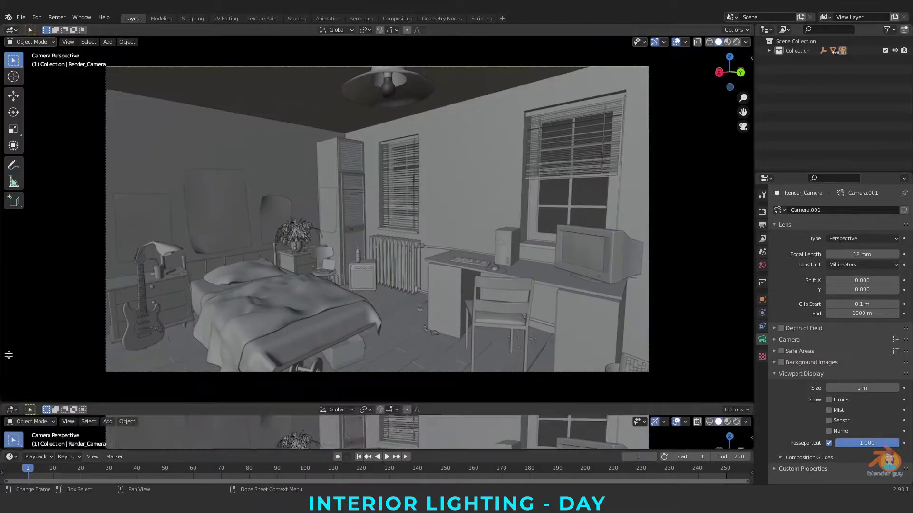
# Step: Give the lower viewport about half the height and orbit it to show the room's window wall from outside
pyautogui.moveTo(20, 399); pyautogui.dragTo(20, 245)
pyautogui.click(17, 251)
pyautogui.moveTo(413, 313); pyautogui.dragTo(566, 332, button='middle')
pyautogui.scroll(-2, 473, 372)
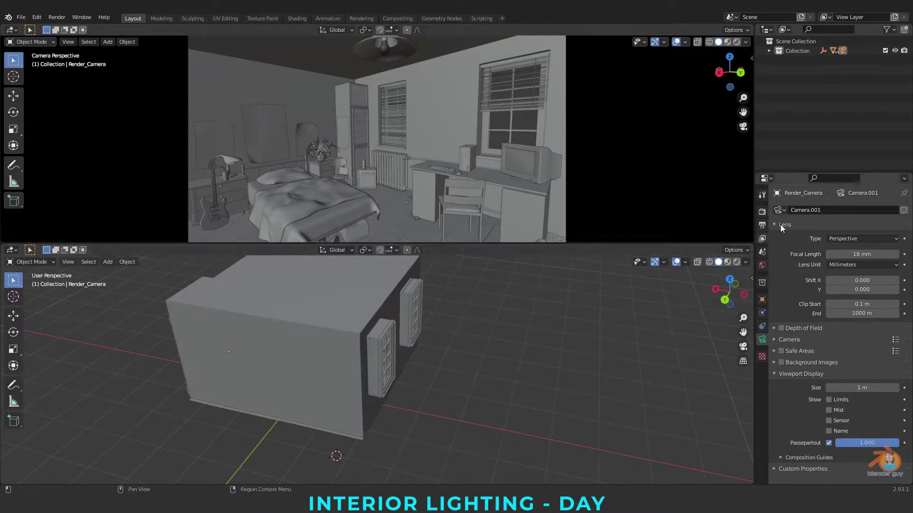
# Step: Set the render engine to Cycles and collapse the sampling settings
pyautogui.click(762, 212)
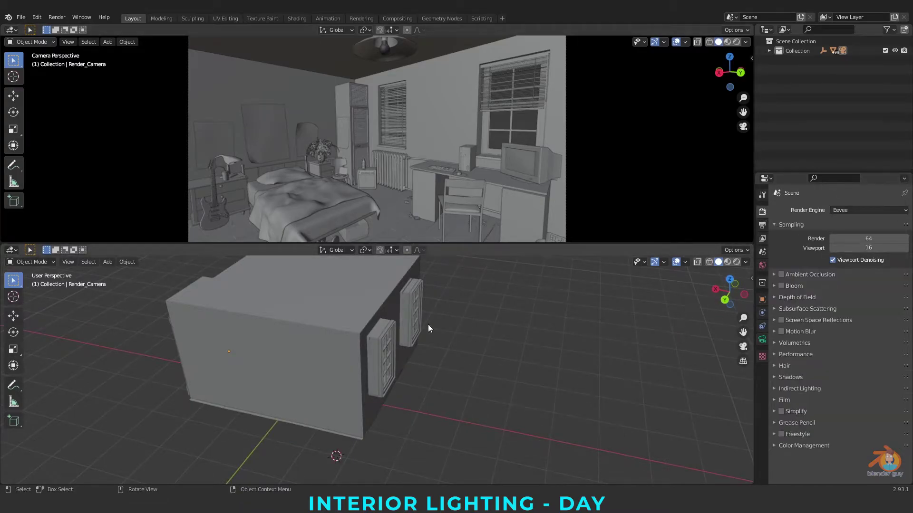
pyautogui.click(868, 210)
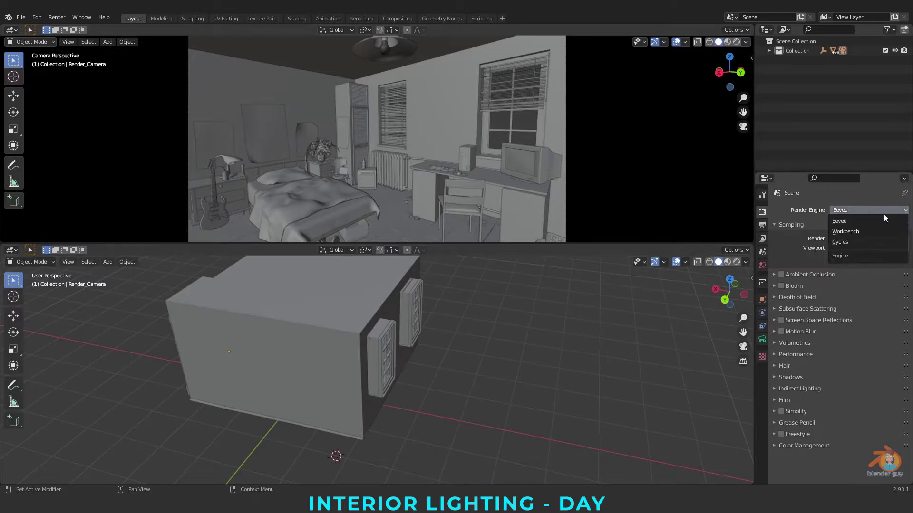
pyautogui.click(843, 244)
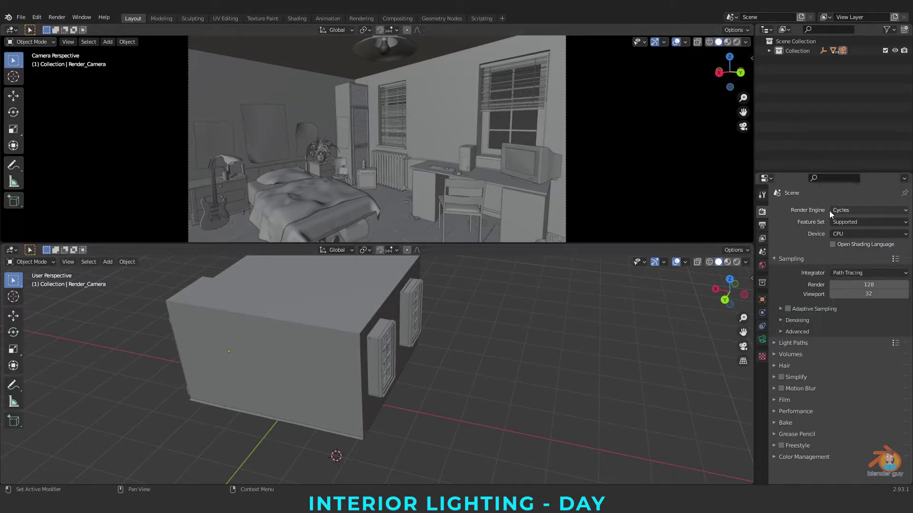
pyautogui.click(774, 259)
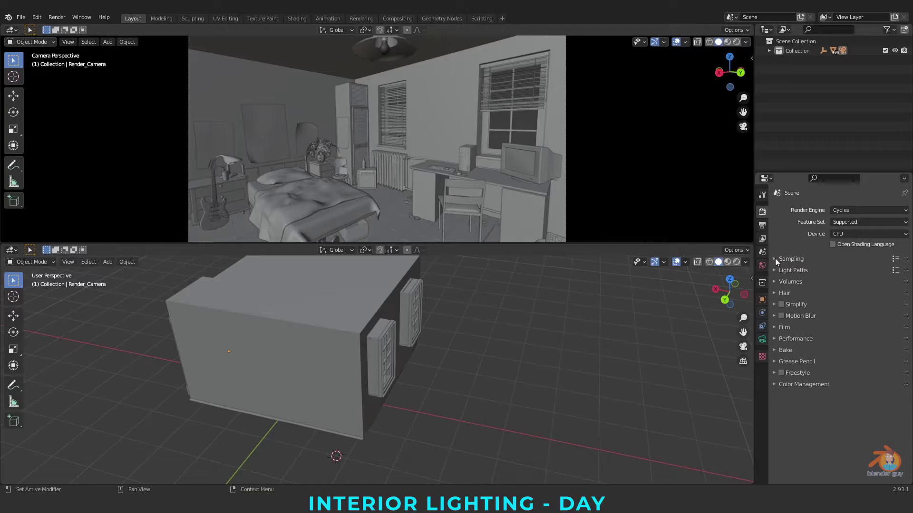
# Step: Add a Sun light and show the camera viewport in rendered shading
pyautogui.hotkey('shift', 'a')
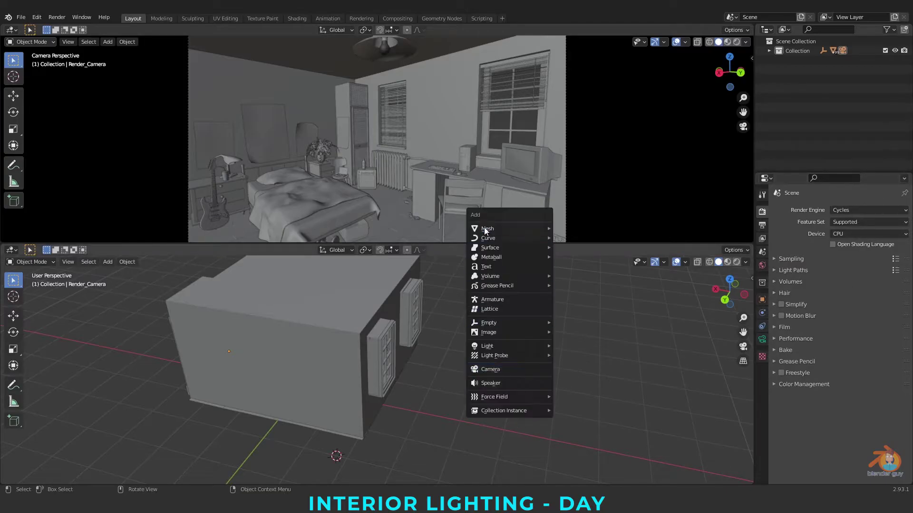
pyautogui.moveTo(493, 346)
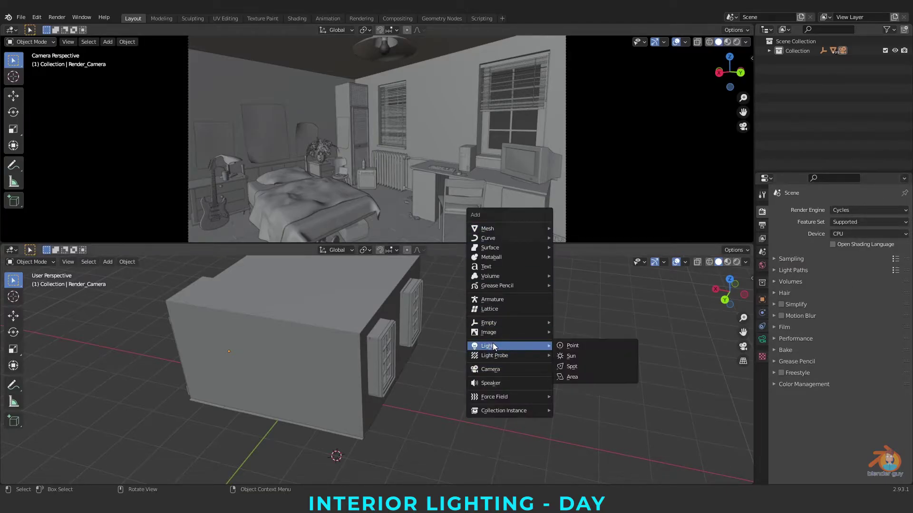
pyautogui.click(586, 358)
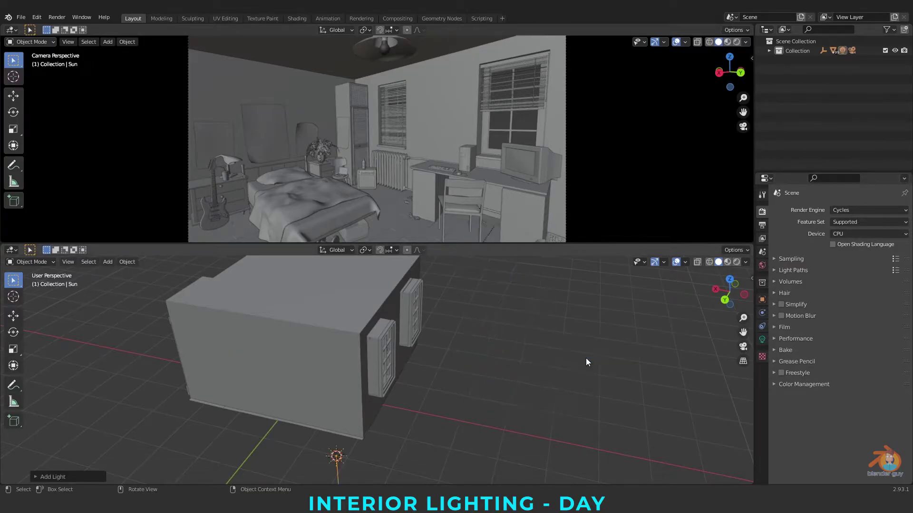
pyautogui.click(736, 42)
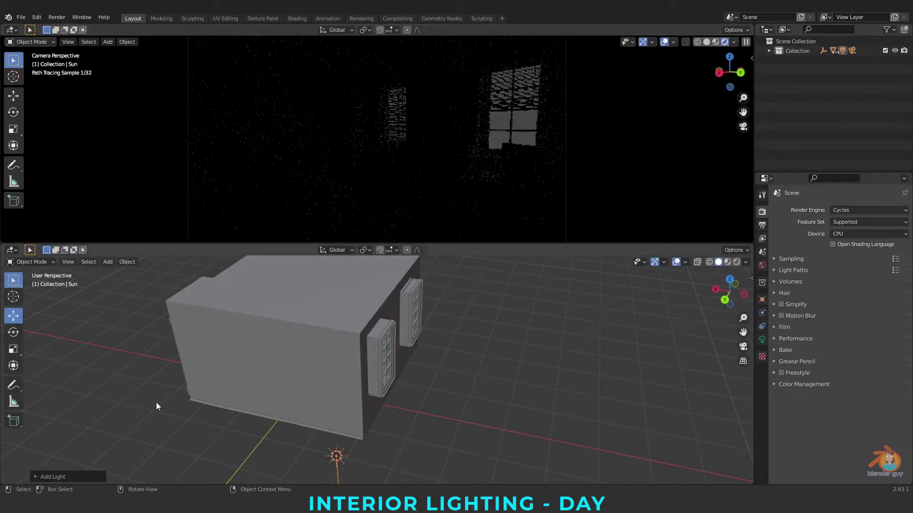
# Step: Set the world background strength to 0.000 and move the sun light above the ground outside the window wall
pyautogui.moveTo(334, 421); pyautogui.dragTo(327, 331)
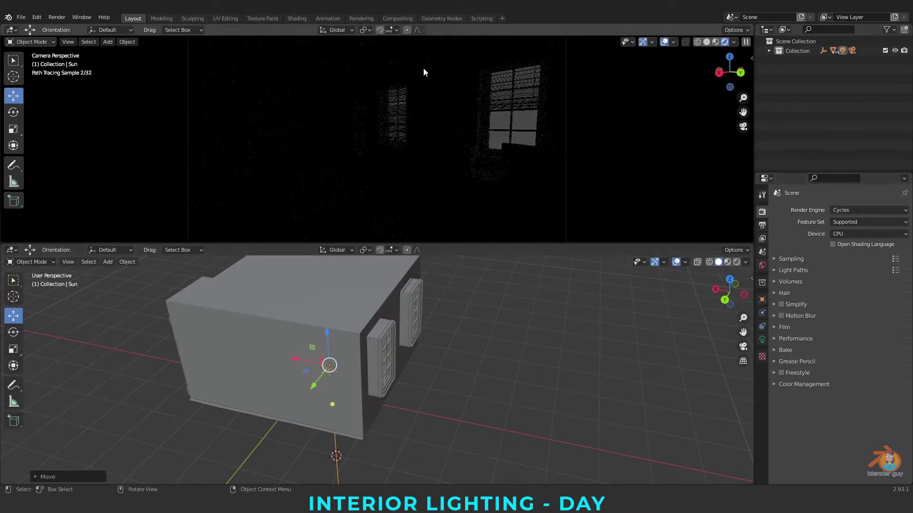
pyautogui.click(762, 266)
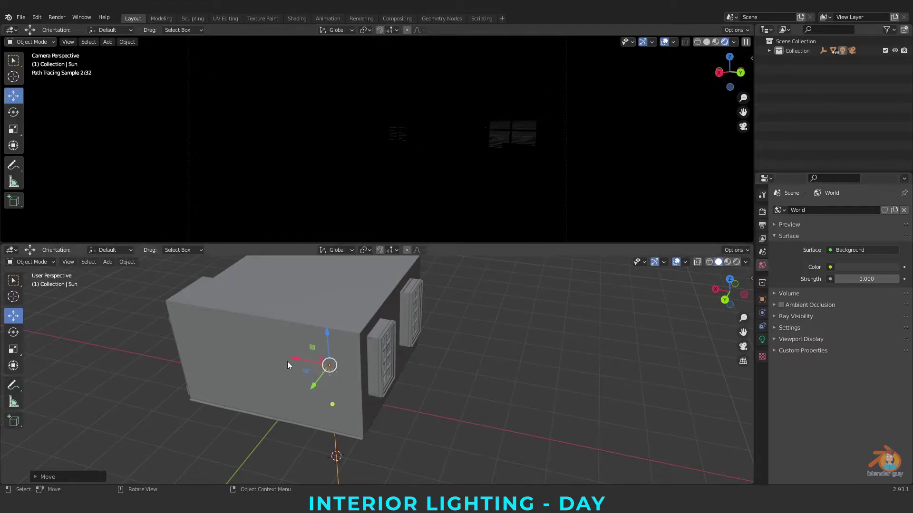
pyautogui.moveTo(294, 359); pyautogui.dragTo(434, 385)
pyautogui.moveTo(473, 357); pyautogui.dragTo(477, 280)
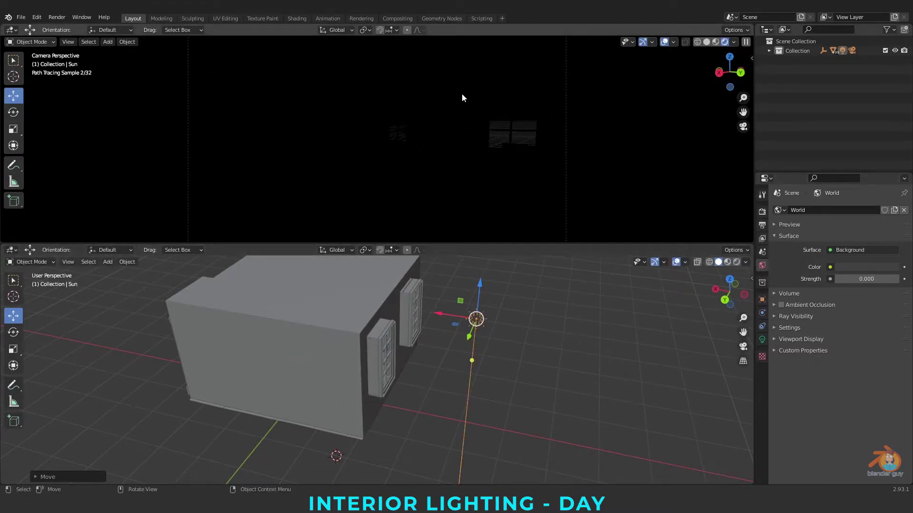
# Step: Hide the gizmos, overlays and toolbar in the camera viewport
pyautogui.click(643, 42)
pyautogui.click(664, 42)
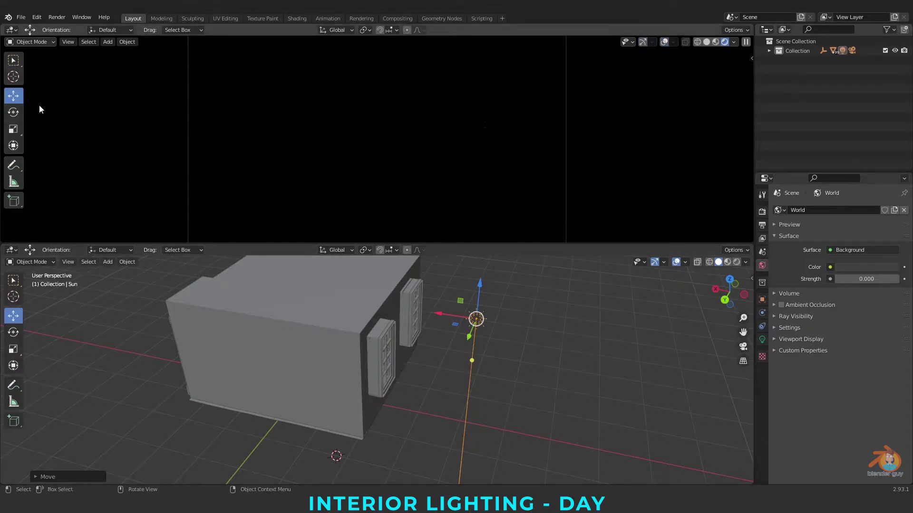
pyautogui.press('t')
# Step: Rotate the sun light so that it shines through the windows into the room
pyautogui.click(13, 331)
pyautogui.moveTo(496, 292); pyautogui.dragTo(531, 332)
pyautogui.moveTo(543, 352); pyautogui.dragTo(489, 408, button='middle')
# Step: Move the sun light higher above the room, outside the window wall
pyautogui.hotkey('shift', 'space')
pyautogui.press('g')
pyautogui.scroll(-2, 304, 451)
pyautogui.moveTo(278, 437); pyautogui.dragTo(366, 256)
pyautogui.moveTo(393, 396); pyautogui.dragTo(458, 370, button='middle')
pyautogui.scroll(-4, 479, 327)
pyautogui.scroll(3, 470, 336)
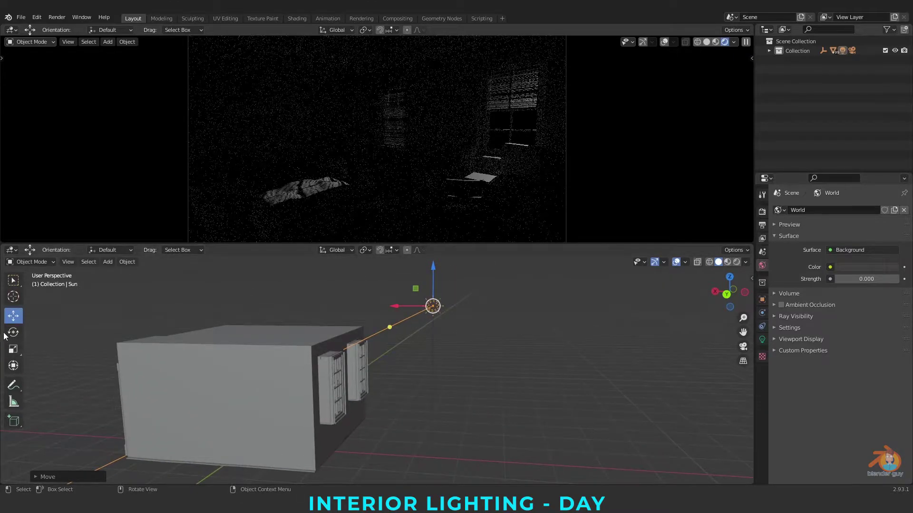
# Step: Fine-tune the sun light's rotation so that sunlight through the windows falls on the bed and desk
pyautogui.hotkey('shift', 'space')
pyautogui.press('r')
pyautogui.moveTo(463, 286); pyautogui.dragTo(457, 281)
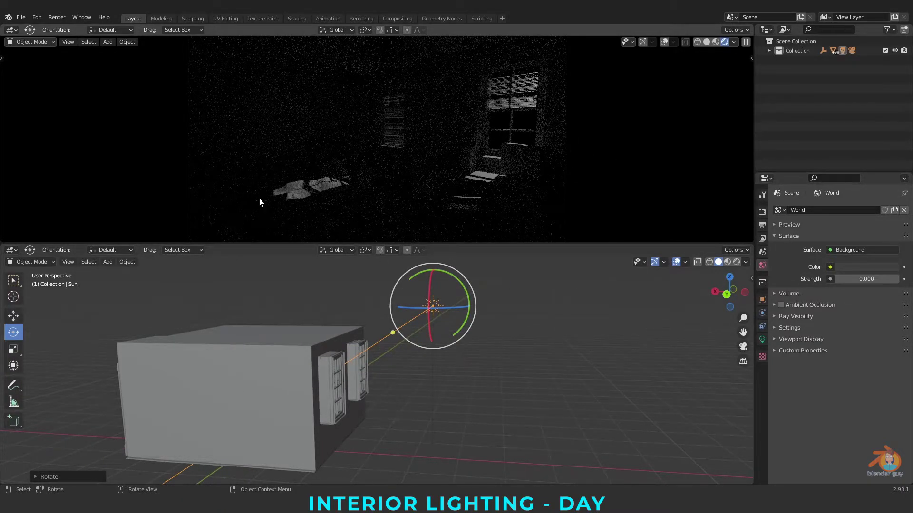
# Step: Move the sun light into a new collection named Lights
pyautogui.press('m')
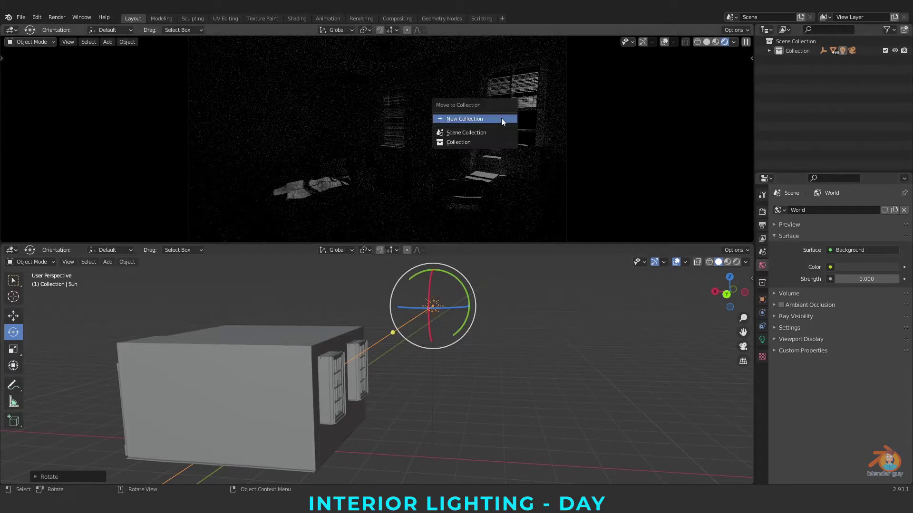
pyautogui.click(501, 118)
pyautogui.write('Lights')
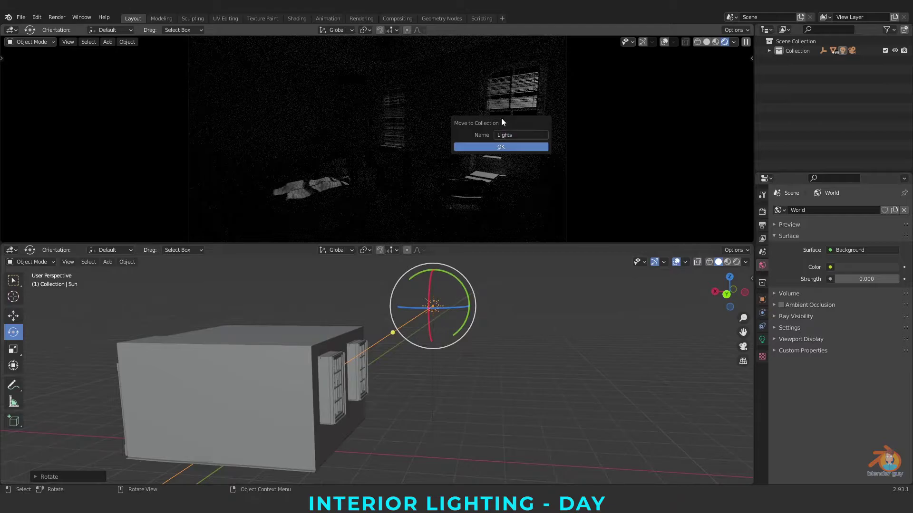
pyautogui.press('Return')
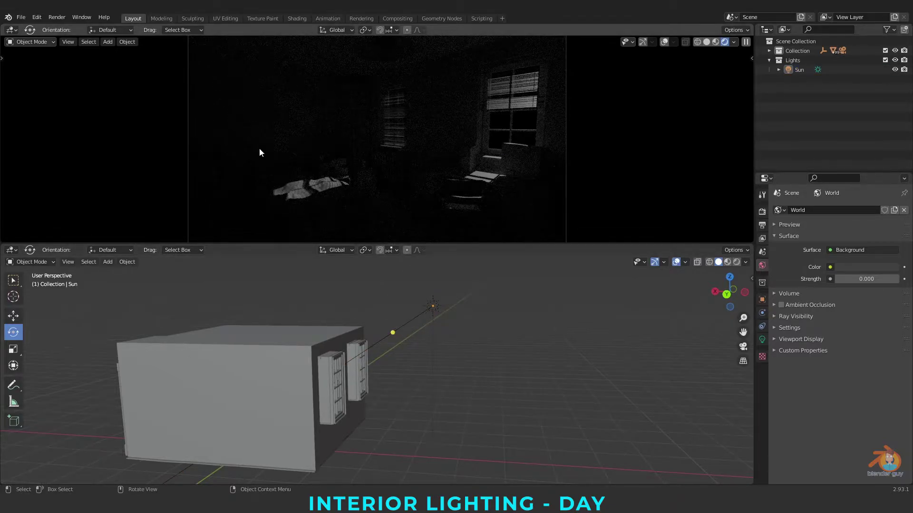
# Step: Rename the sun light as Sun_Key_Light
pyautogui.doubleClick(808, 70)
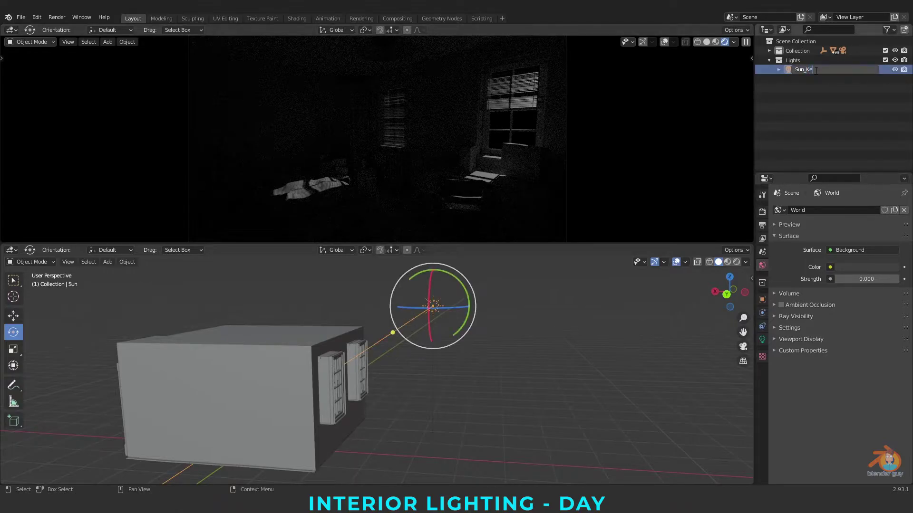
pyautogui.write('Key_Light')
pyautogui.press('Return')
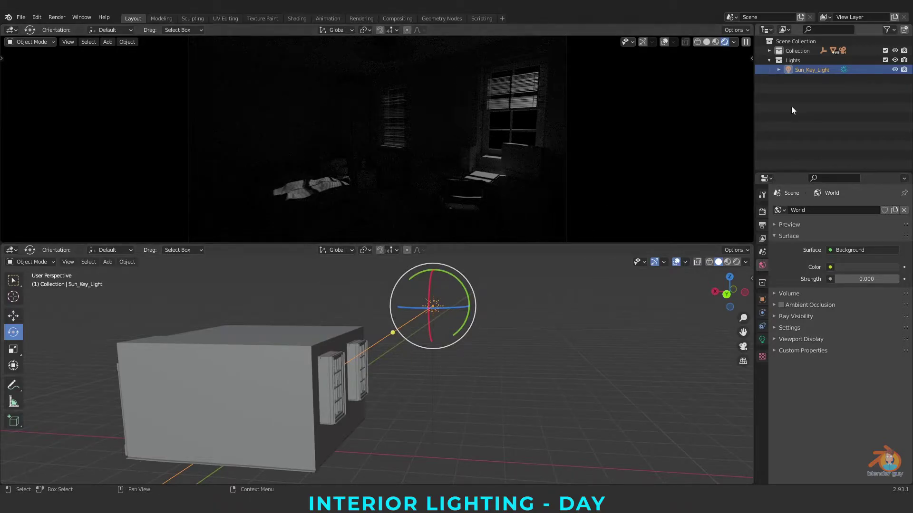
# Step: Hide Sun_Key_Light in the viewport and add an Area light
pyautogui.click(895, 69)
pyautogui.moveTo(414, 452); pyautogui.dragTo(320, 431, button='middle')
pyautogui.scroll(5, 366, 428)
pyautogui.scroll(-2, 426, 422)
pyautogui.keyDown('shift'); pyautogui.moveTo(425, 424); pyautogui.dragTo(444, 397, button='middle'); pyautogui.keyUp('shift')
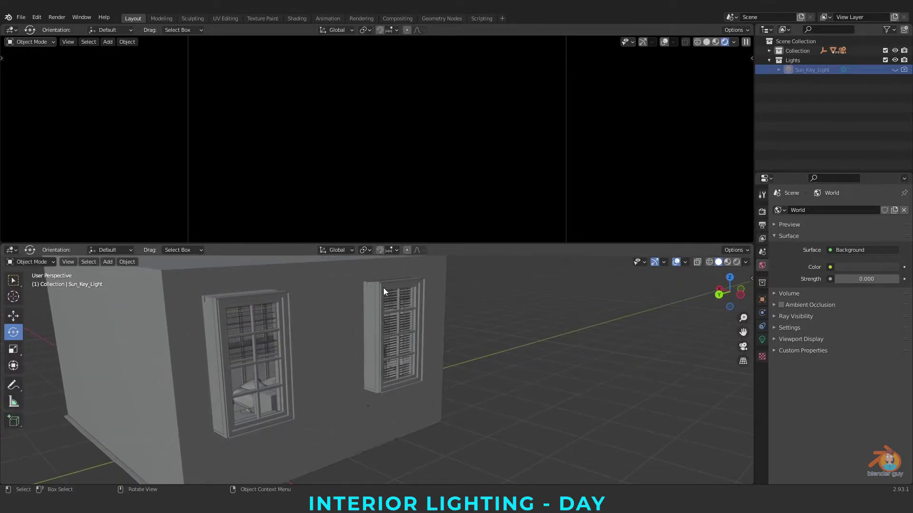
pyautogui.moveTo(497, 367); pyautogui.dragTo(428, 315, button='middle')
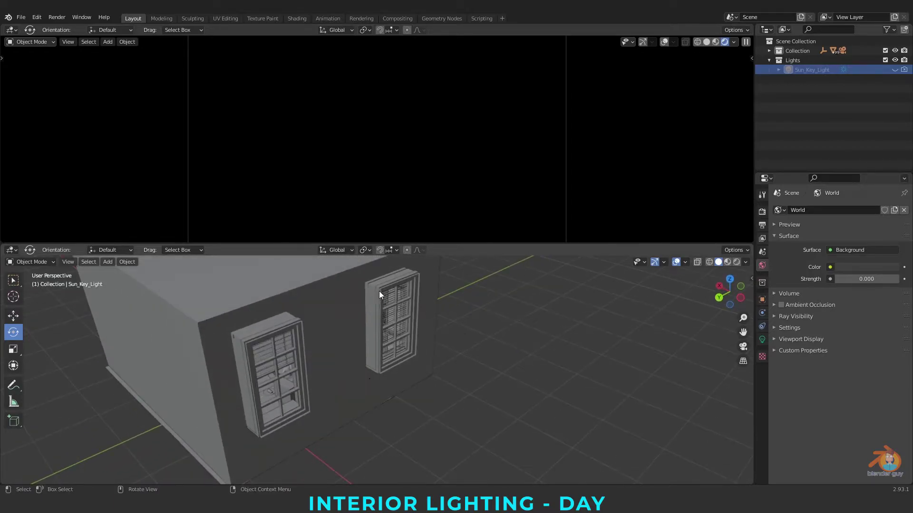
pyautogui.scroll(5, 441, 389)
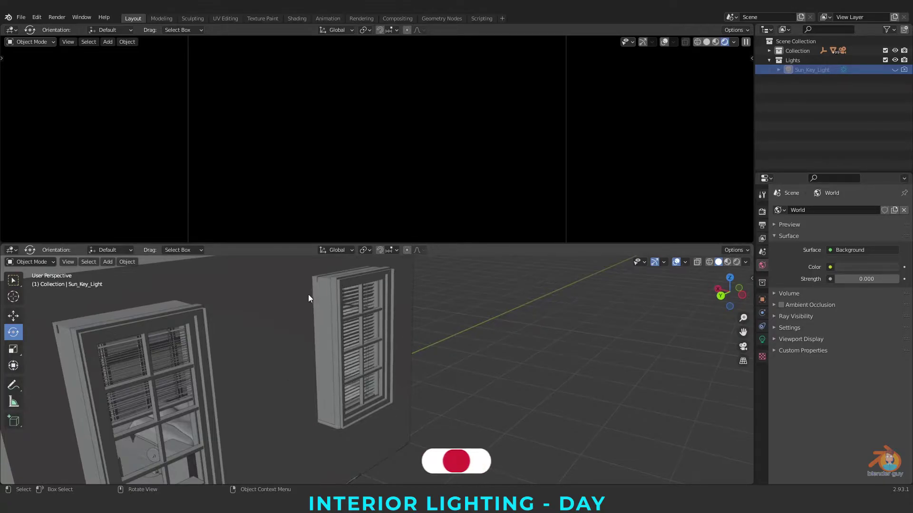
pyautogui.scroll(-4, 451, 408)
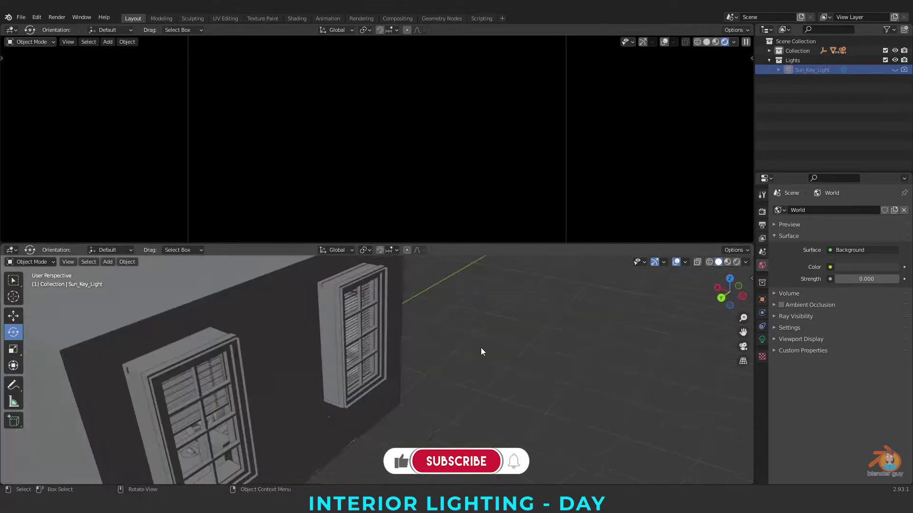
pyautogui.hotkey('shift', 'a')
pyautogui.moveTo(482, 352)
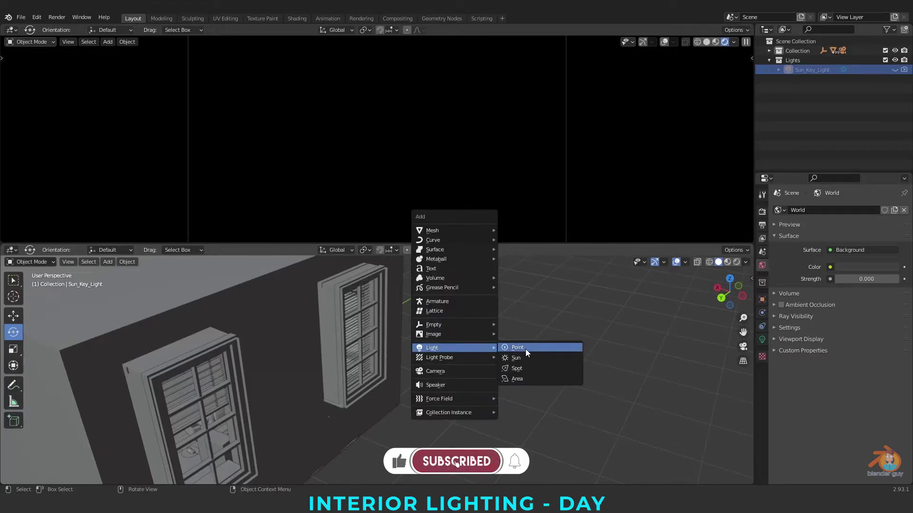
pyautogui.click(547, 377)
# Step: Move the area light outside, just in front of the far window, and switch the camera viewport to solid shading
pyautogui.scroll(-5, 504, 371)
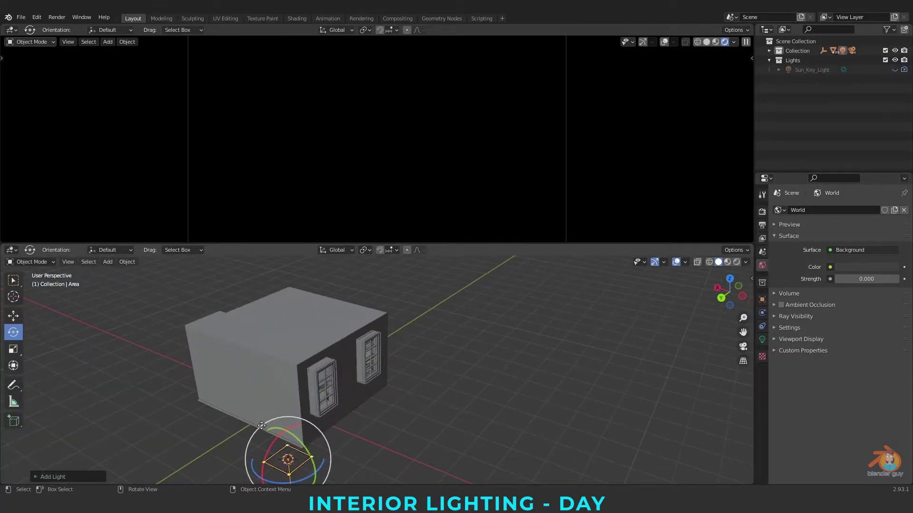
pyautogui.click(14, 315)
pyautogui.keyDown('shift'); pyautogui.moveTo(366, 425); pyautogui.dragTo(379, 392, button='middle'); pyautogui.keyUp('shift')
pyautogui.moveTo(273, 445); pyautogui.dragTo(365, 364)
pyautogui.moveTo(388, 331); pyautogui.dragTo(391, 284)
pyautogui.scroll(5, 405, 324)
pyautogui.moveTo(472, 349); pyautogui.dragTo(508, 354, button='middle')
pyautogui.click(707, 42)
pyautogui.scroll(1, 375, 339)
pyautogui.moveTo(343, 356); pyautogui.dragTo(304, 339)
pyautogui.moveTo(304, 340); pyautogui.dragTo(361, 343, button='middle')
pyautogui.moveTo(295, 347); pyautogui.dragTo(344, 349)
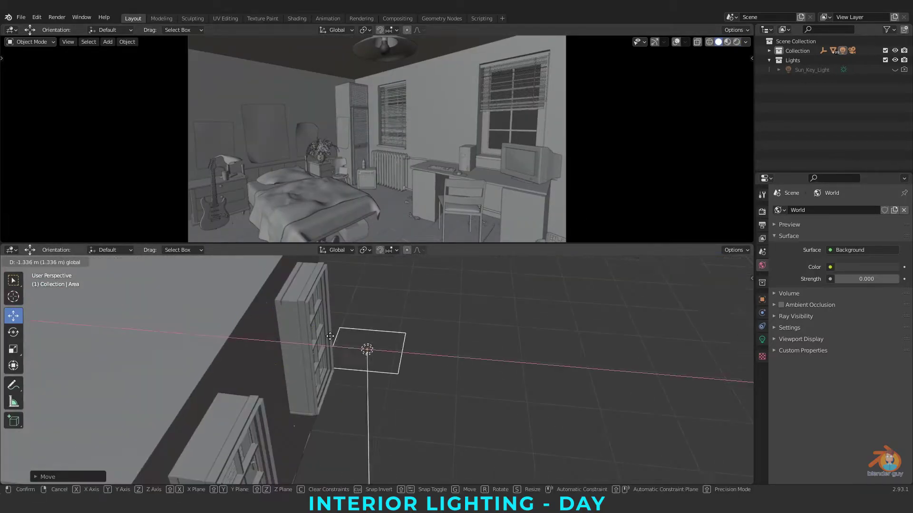
# Step: Rotate the area light to -90° around Y so that it faces the window
pyautogui.click(14, 332)
pyautogui.moveTo(375, 397); pyautogui.dragTo(332, 352)
pyautogui.click(762, 300)
pyautogui.click(857, 279)
pyautogui.write('-90')
pyautogui.press('Return')
# Step: Scale the area light to about 1.546 on X and 0.875 on Y to cover the far window
pyautogui.click(13, 349)
pyautogui.moveTo(400, 373); pyautogui.dragTo(405, 373)
pyautogui.moveTo(436, 337); pyautogui.dragTo(437, 314)
pyautogui.press('g')
pyautogui.press('z')
pyautogui.click(436, 322)
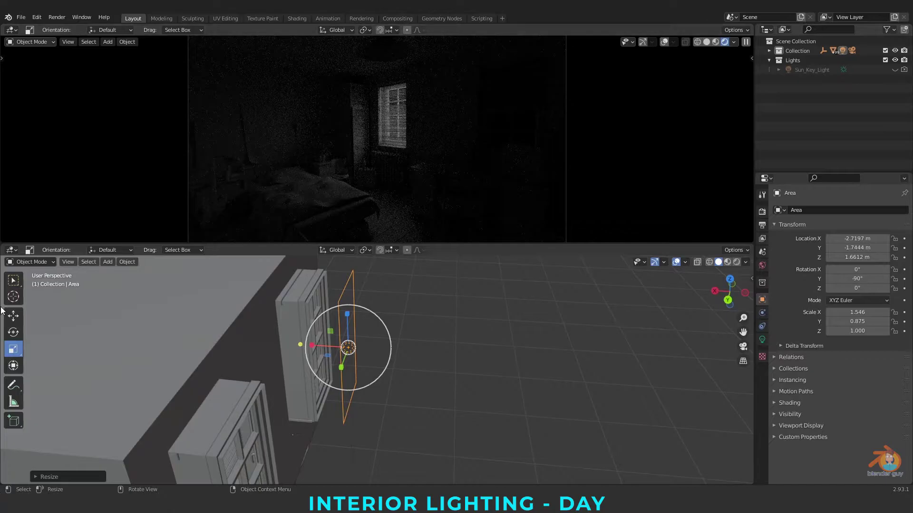
# Step: Create a linked duplicate of the area light in the same place
pyautogui.click(13, 316)
pyautogui.moveTo(326, 375); pyautogui.dragTo(251, 389, button='middle')
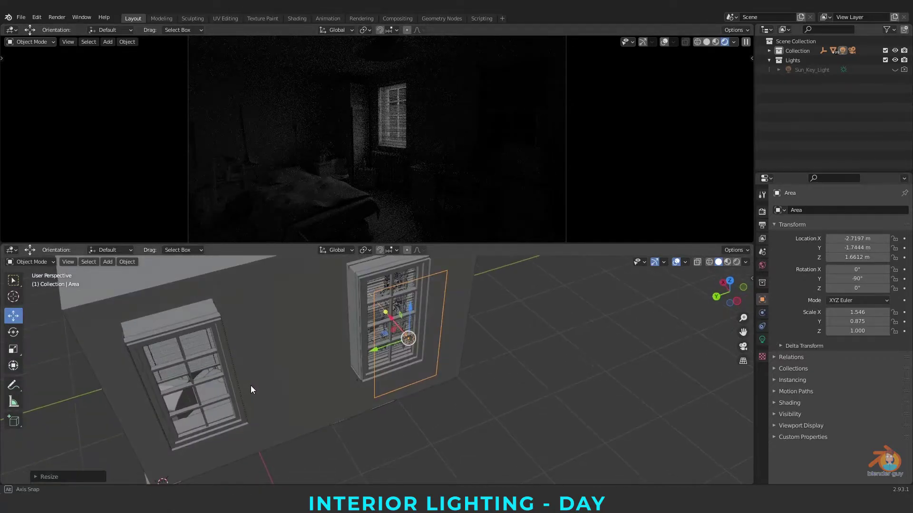
pyautogui.hotkey('alt', 'd')
pyautogui.rightClick(402, 413)
pyautogui.moveTo(381, 348); pyautogui.dragTo(135, 418)
pyautogui.hotkey('ctrl', 'z')
pyautogui.hotkey('ctrl', 'z')
pyautogui.hotkey('ctrl', 'z')
pyautogui.scroll(-3, 427, 355)
pyautogui.hotkey('ctrl', 'shift', 'z')
pyautogui.hotkey('ctrl', 'shift', 'z')
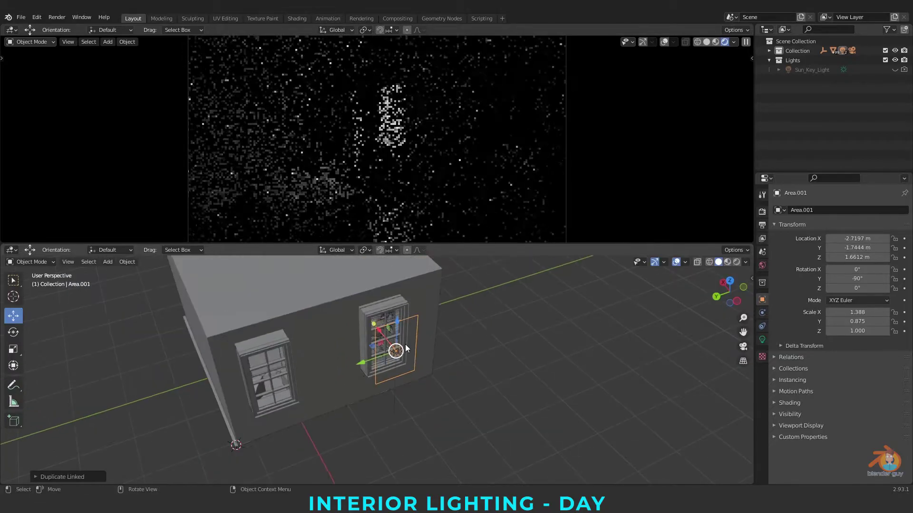
# Step: Move the duplicated area light along Y to about 0.532 m, in front of the near window
pyautogui.moveTo(361, 364); pyautogui.dragTo(236, 403)
pyautogui.click(237, 403)
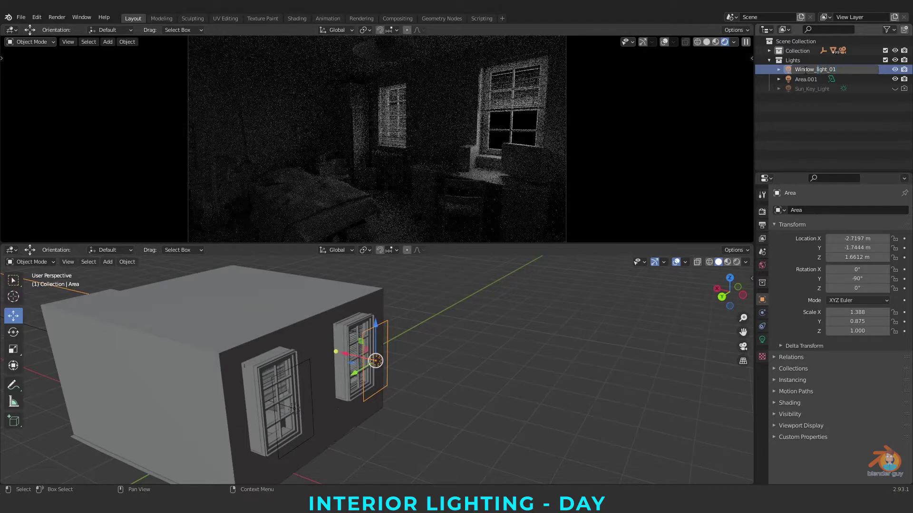
# Step: Rename the far window's area light as Window_Light_01 and its duplicate as Window_Light_02
pyautogui.press('BackSpace')
pyautogui.write('L')
pyautogui.hotkey('ctrl', 'a')
pyautogui.hotkey('ctrl', 'c')
pyautogui.press('Return')
pyautogui.doubleClick(805, 71)
pyautogui.hotkey('ctrl', 'v')
pyautogui.press('BackSpace')
pyautogui.write('2')
pyautogui.press('Return')
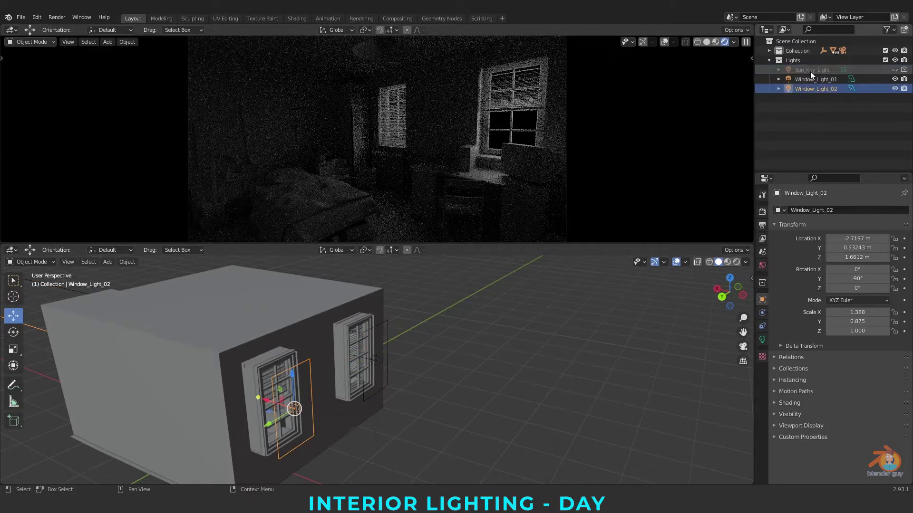
# Step: Make Sun_Key_Light visible again and select Window_Light_01 and Window_Light_02 together
pyautogui.click(644, 334)
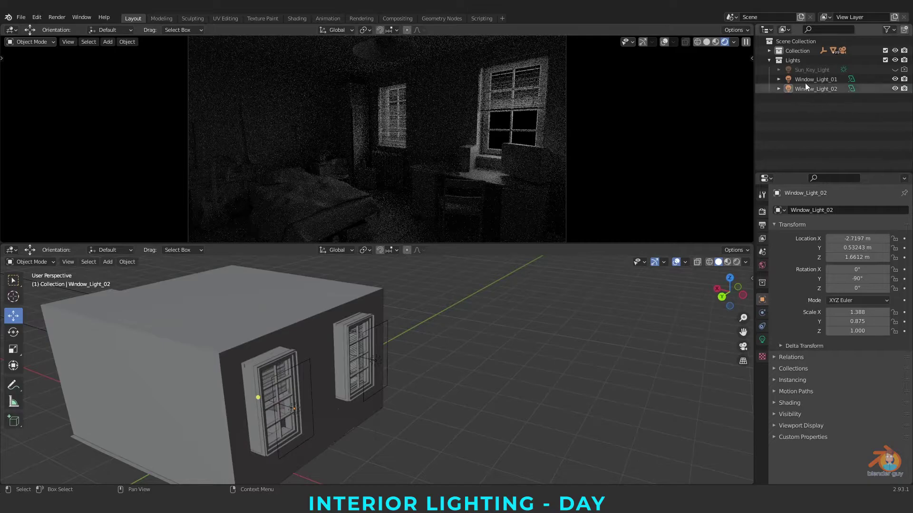
pyautogui.click(895, 69)
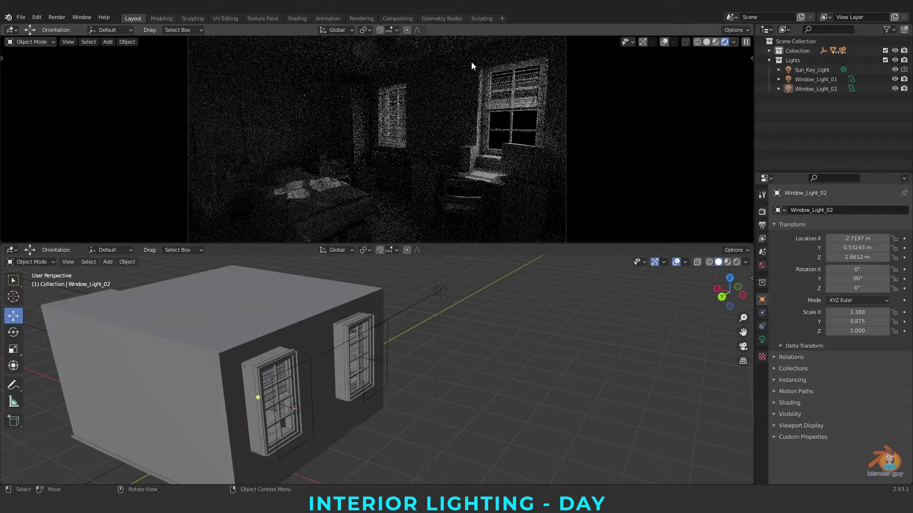
pyautogui.keyDown('ctrl'); pyautogui.click(824, 80); pyautogui.keyUp('ctrl')
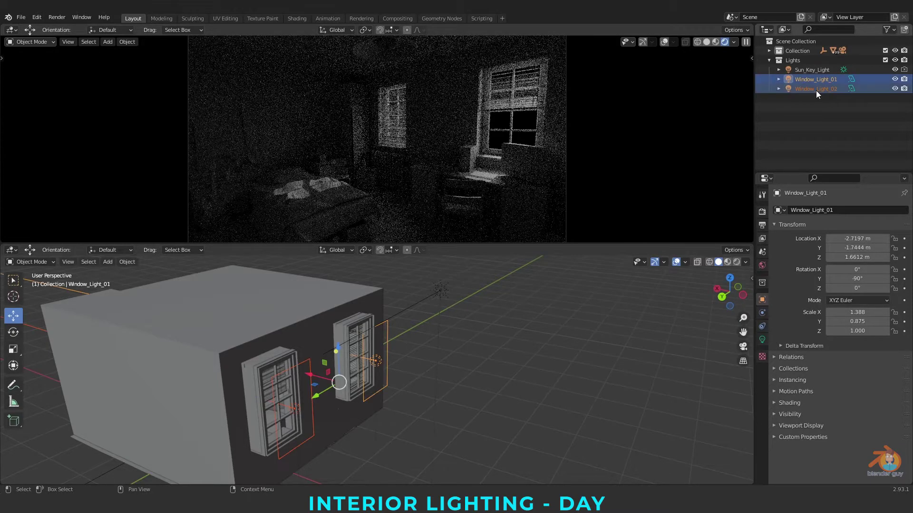
# Step: Duplicate both window area lights and move the copies along X into the room, to about -1.65 m
pyautogui.hotkey('shift', 'd')
pyautogui.rightClick(438, 405)
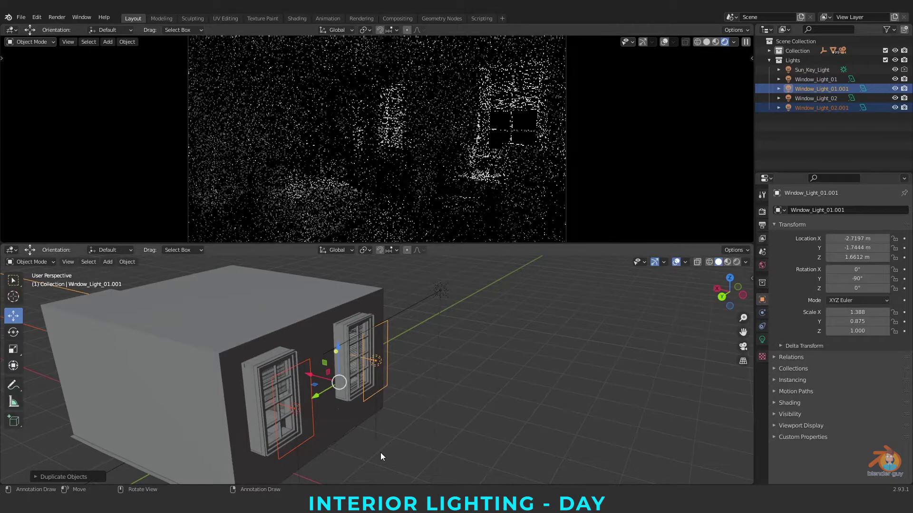
pyautogui.moveTo(381, 452); pyautogui.dragTo(400, 458, button='middle')
pyautogui.moveTo(425, 400); pyautogui.dragTo(479, 327, button='middle')
pyautogui.moveTo(439, 336); pyautogui.dragTo(331, 335)
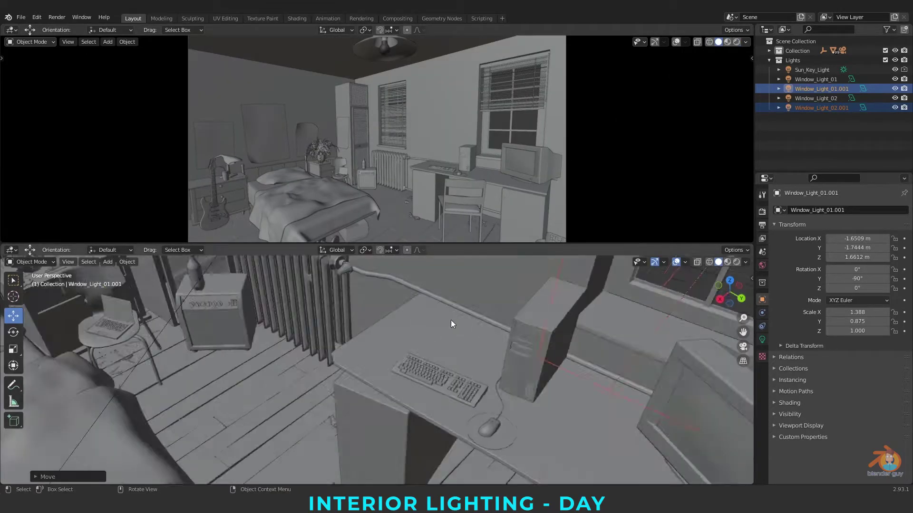
# Step: Set the X rotation of both duplicated window lights to 180° so they shine back toward the windows
pyautogui.moveTo(451, 320); pyautogui.dragTo(423, 389, button='middle')
pyautogui.click(14, 334)
pyautogui.moveTo(318, 372); pyautogui.dragTo(346, 371)
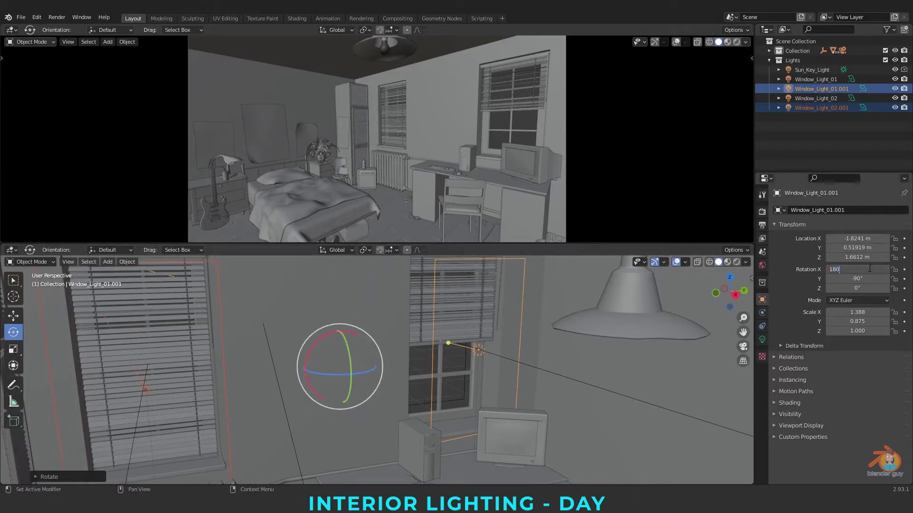
pyautogui.click(146, 390)
pyautogui.keyDown('ctrl'); pyautogui.moveTo(862, 269); pyautogui.dragTo(853, 268); pyautogui.keyUp('ctrl')
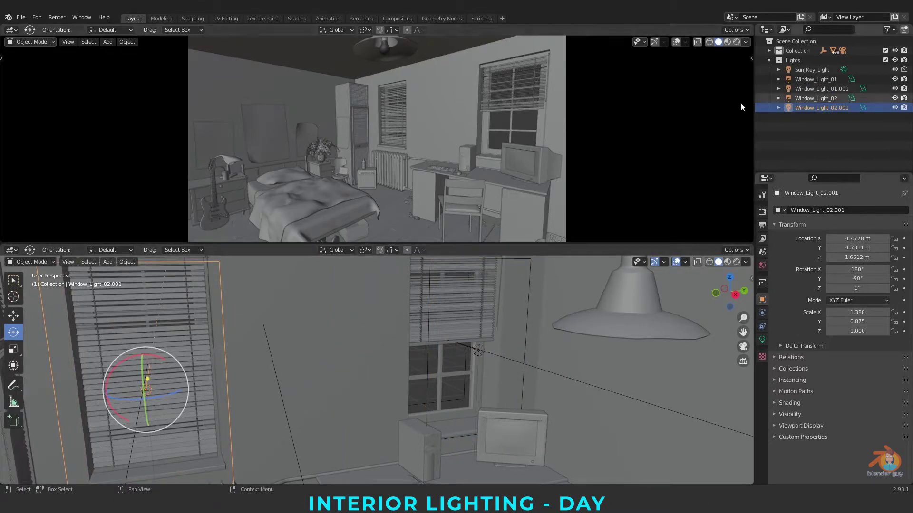
# Step: Hide Sun_Key_Light, Window_Light_01 and Window_Light_02 so only the two duplicated lights show in the rendered preview
pyautogui.moveTo(894, 88); pyautogui.dragTo(904, 79)
pyautogui.moveTo(895, 70); pyautogui.dragTo(901, 70)
pyautogui.click(736, 42)
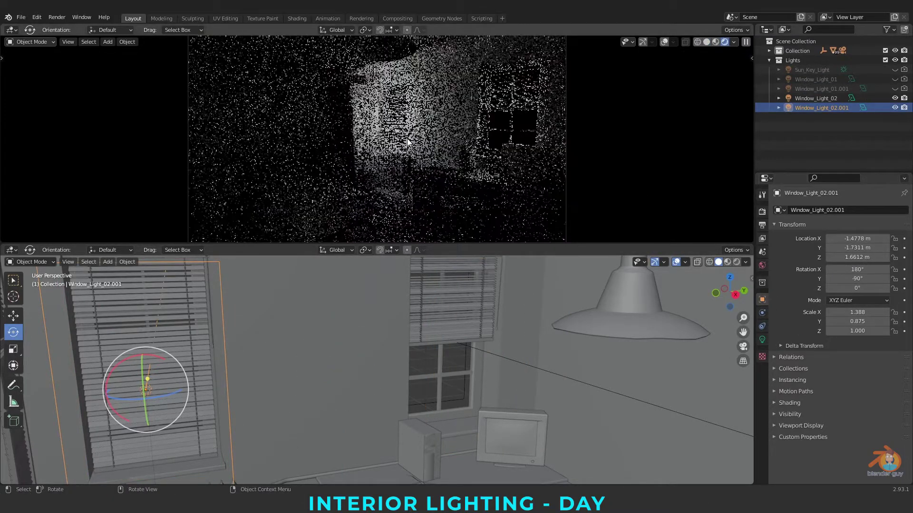
pyautogui.click(816, 98)
pyautogui.click(823, 109)
pyautogui.moveTo(894, 98); pyautogui.dragTo(895, 107)
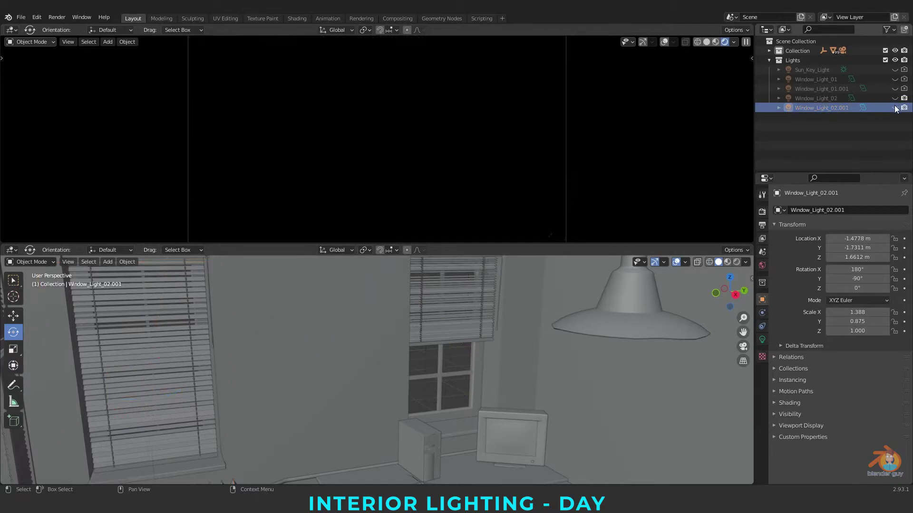
pyautogui.click(895, 89)
pyautogui.click(896, 107)
# Step: Move the two duplicated lights together along X toward the windows, to about -2.33 m
pyautogui.click(821, 89)
pyautogui.keyDown('shift'); pyautogui.click(826, 110); pyautogui.keyUp('shift')
pyautogui.moveTo(566, 366); pyautogui.dragTo(408, 420, button='middle')
pyautogui.click(13, 316)
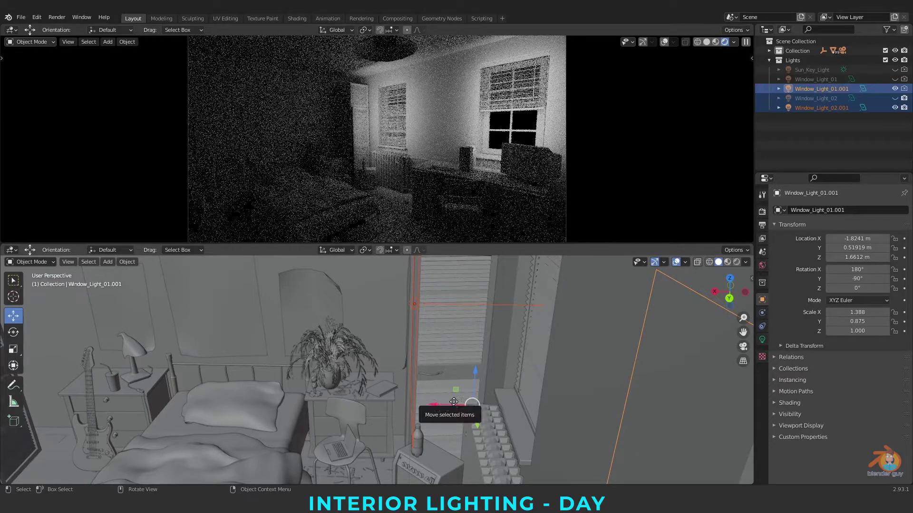
pyautogui.moveTo(433, 405); pyautogui.dragTo(585, 387)
pyautogui.moveTo(476, 389); pyautogui.dragTo(583, 343, button='middle')
# Step: Adjust the positions of Window_Light_01.001 and Window_Light_02.001 separately so each lines up with its own window
pyautogui.click(583, 294)
pyautogui.scroll(-8, 584, 299)
pyautogui.moveTo(523, 314); pyautogui.dragTo(627, 338, button='middle')
pyautogui.click(371, 388)
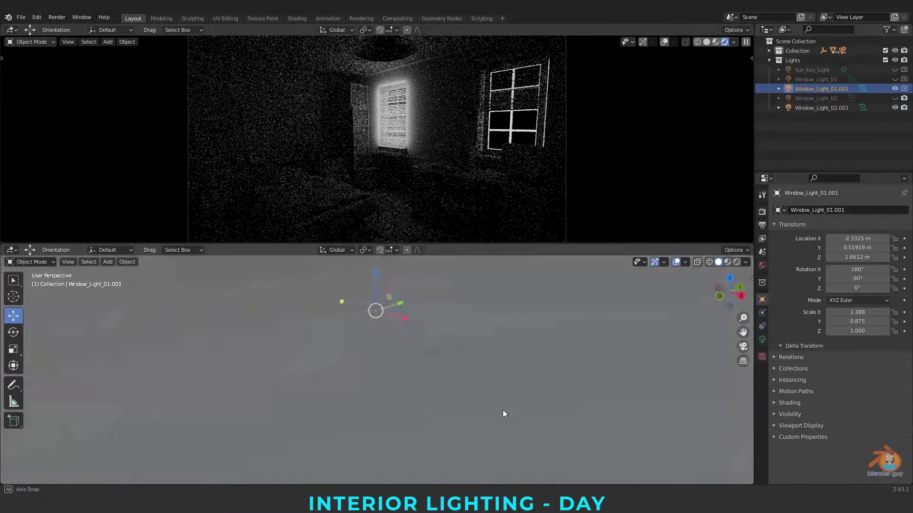
pyautogui.moveTo(516, 418); pyautogui.dragTo(500, 399, button='middle')
pyautogui.moveTo(362, 333); pyautogui.dragTo(403, 339)
pyautogui.moveTo(490, 340); pyautogui.dragTo(407, 340, button='middle')
pyautogui.scroll(-2, 407, 340)
pyautogui.moveTo(591, 362); pyautogui.dragTo(574, 362)
pyautogui.click(216, 367)
pyautogui.moveTo(216, 368); pyautogui.dragTo(219, 369)
# Step: Set the duplicated area lights' power to 0.5 W and make the sun and outer window lights visible again
pyautogui.click(762, 340)
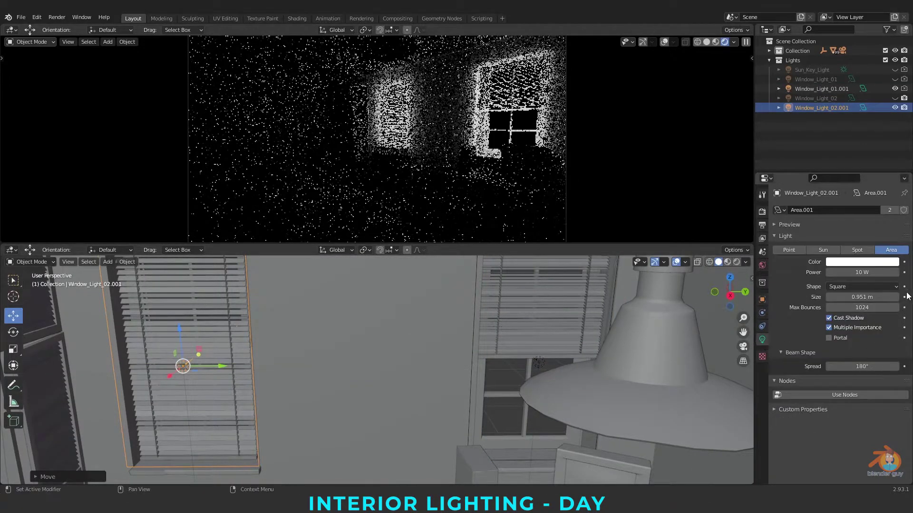
pyautogui.click(861, 272)
pyautogui.write('.5')
pyautogui.press('Return')
pyautogui.click(539, 362)
pyautogui.moveTo(895, 70); pyautogui.dragTo(894, 98)
pyautogui.click(822, 107)
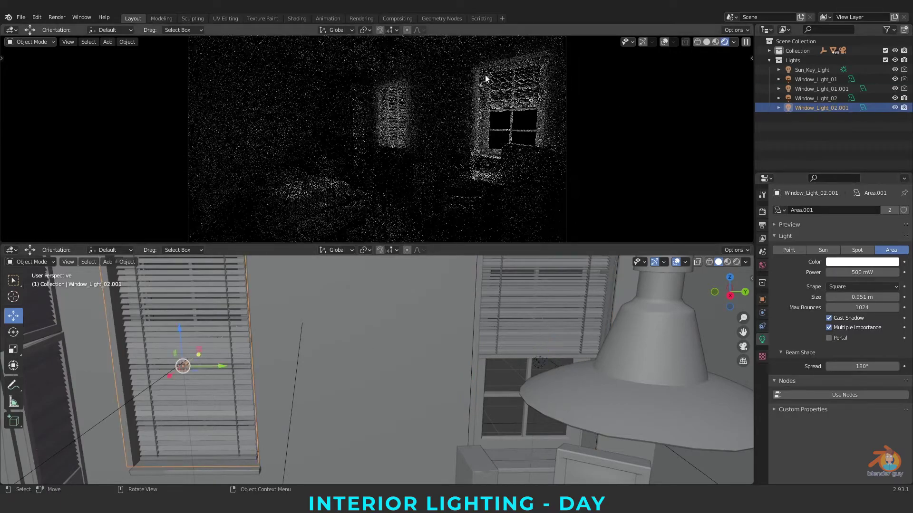
# Step: Select Window_Light_01.001 and Window_Light_02.001 together and scale them down slightly inside the window frames
pyautogui.click(821, 89)
pyautogui.keyDown('shift'); pyautogui.click(820, 108); pyautogui.keyUp('shift')
pyautogui.scroll(-2, 404, 384)
pyautogui.click(14, 349)
pyautogui.click(516, 362)
pyautogui.keyDown('shift'); pyautogui.click(208, 398); pyautogui.keyUp('shift')
pyautogui.moveTo(337, 319); pyautogui.dragTo(343, 324)
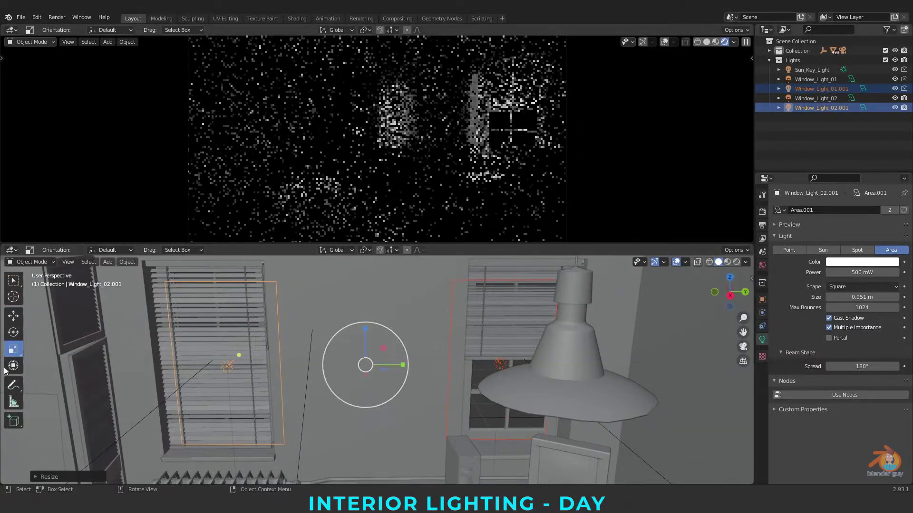
# Step: Shift Window_Light_01.001 slightly along Y to center it on the near window
pyautogui.click(13, 316)
pyautogui.moveTo(282, 355)
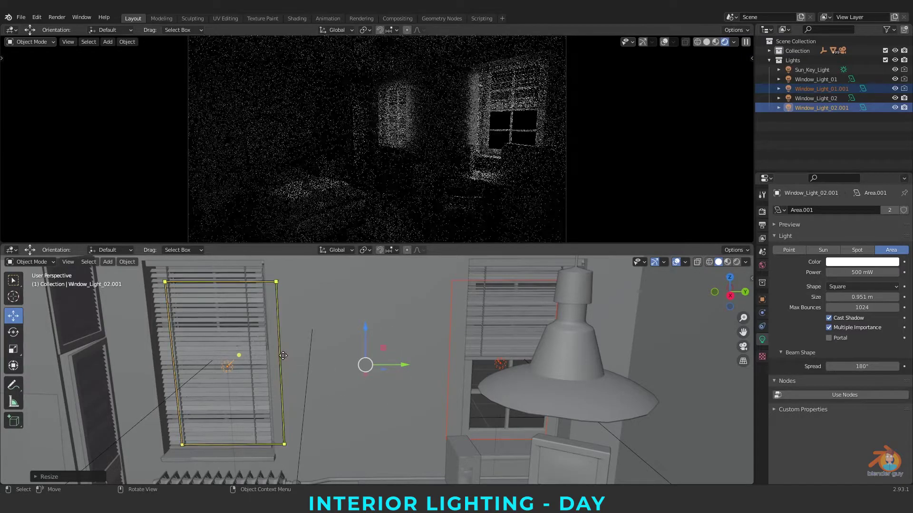
pyautogui.click(483, 414)
pyautogui.click(499, 364)
pyautogui.moveTo(538, 364); pyautogui.dragTo(546, 364)
pyautogui.press('KP_Decimal')
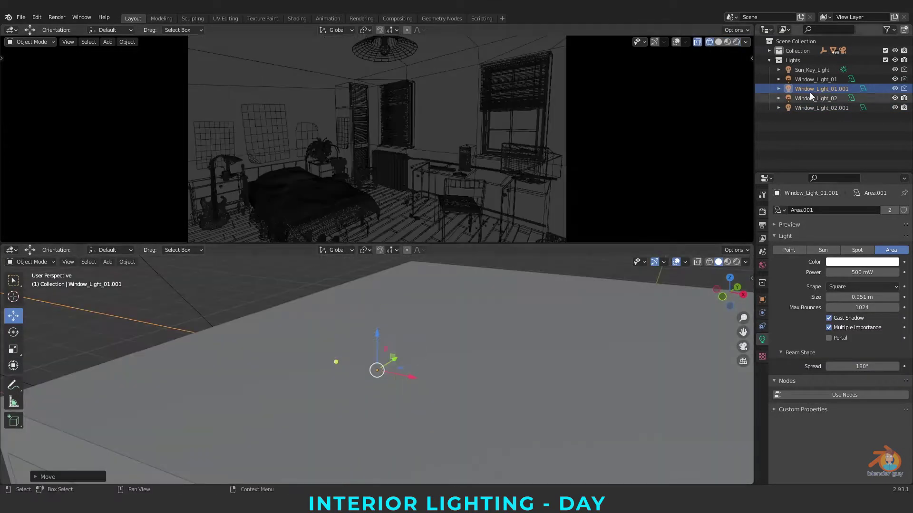
# Step: Show the lower view in wireframe and enlarge the area light of Window_Light_02.001 to 1.03 m
pyautogui.click(726, 42)
pyautogui.scroll(-4, 686, 273)
pyautogui.click(709, 262)
pyautogui.moveTo(361, 333); pyautogui.dragTo(422, 376, button='middle')
pyautogui.scroll(-4, 426, 317)
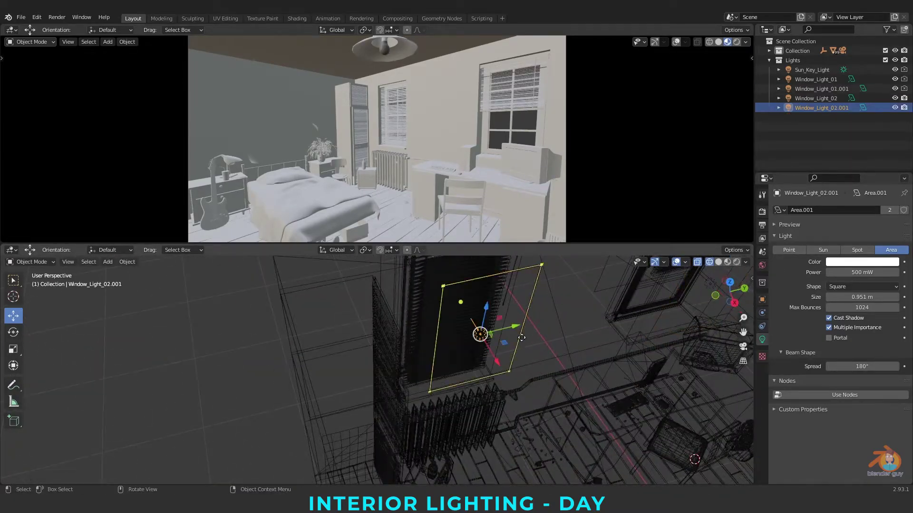
pyautogui.moveTo(494, 304); pyautogui.dragTo(522, 344, button='middle')
pyautogui.click(522, 344)
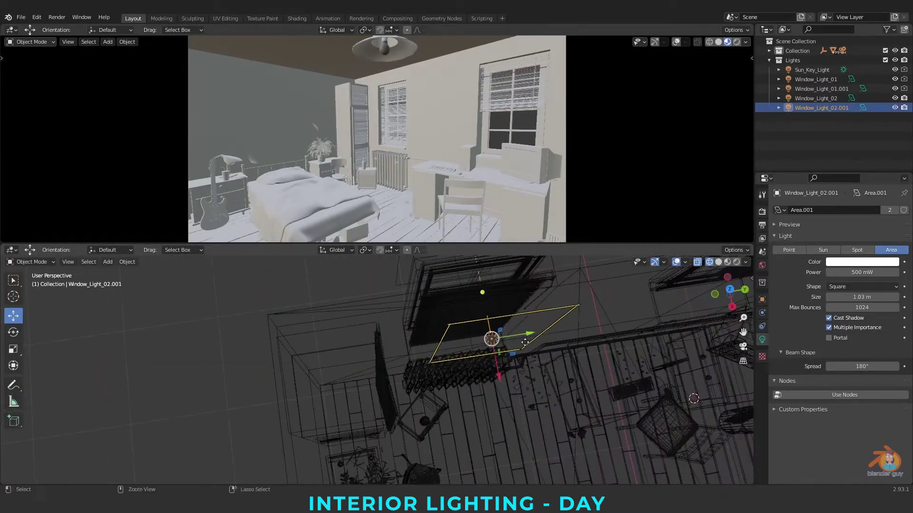
pyautogui.hotkey('ctrl', 'z')
# Step: Move Window_Light_02.001 slightly along Y to align it with the far window and return to the rendered preview
pyautogui.moveTo(527, 338); pyautogui.dragTo(511, 341)
pyautogui.moveTo(511, 340); pyautogui.dragTo(516, 389, button='middle')
pyautogui.moveTo(517, 369); pyautogui.dragTo(512, 368)
pyautogui.moveTo(512, 419)
pyautogui.mouseDown(button='middle')
pyautogui.moveTo(482, 378)
pyautogui.moveTo(502, 366)
pyautogui.moveTo(440, 391)
pyautogui.moveTo(485, 414)
pyautogui.mouseUp(button='middle')
pyautogui.click(730, 292)
pyautogui.scroll(2, 502, 365)
pyautogui.click(736, 42)
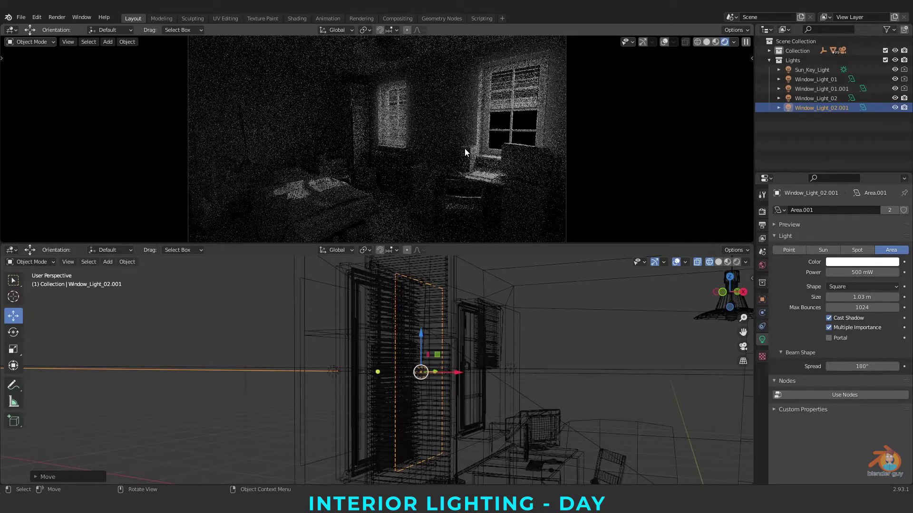
# Step: Show the lower view through the camera in solid shading and select Window_Light_01.001 at the near window
pyautogui.hotkey('shift', 'z')
pyautogui.press('KP_0')
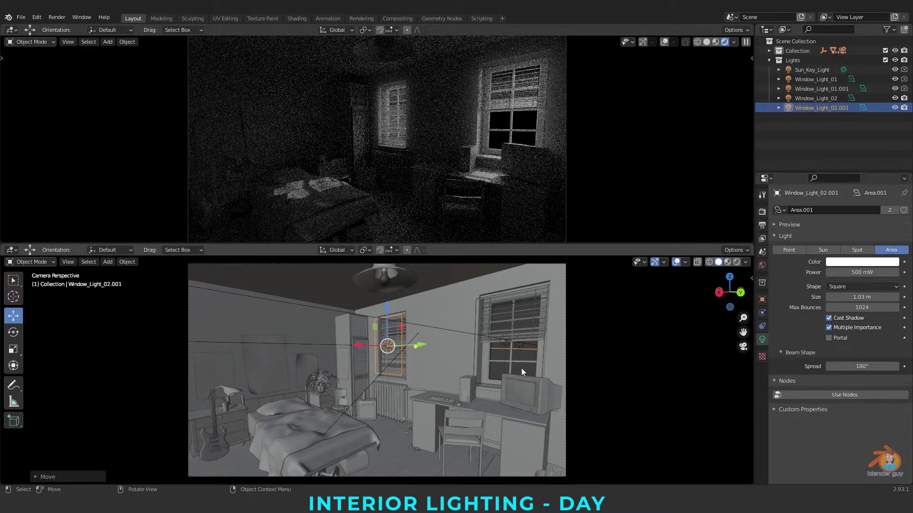
pyautogui.click(523, 369)
pyautogui.scroll(1, 523, 369)
pyautogui.click(532, 335)
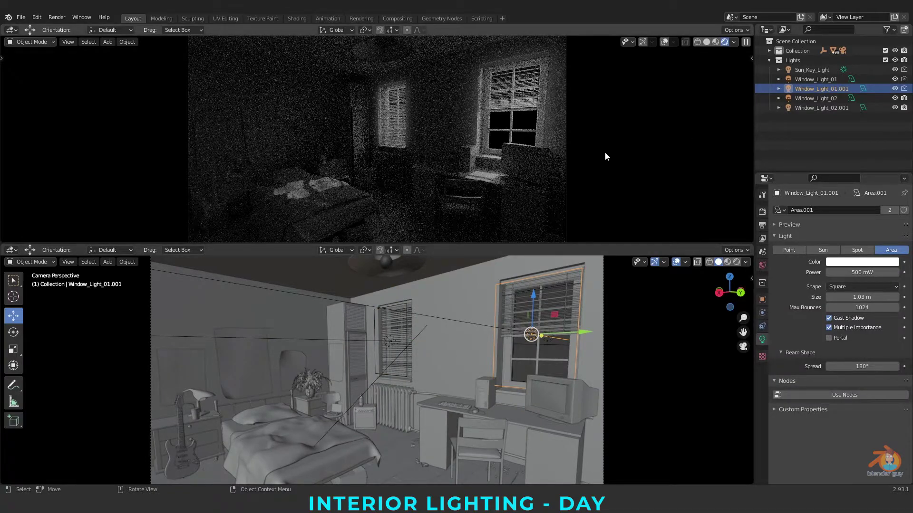
# Step: Set Sun_Key_Light's strength to 2 and render the image to examine the blinds, bed and window lighting
pyautogui.click(812, 70)
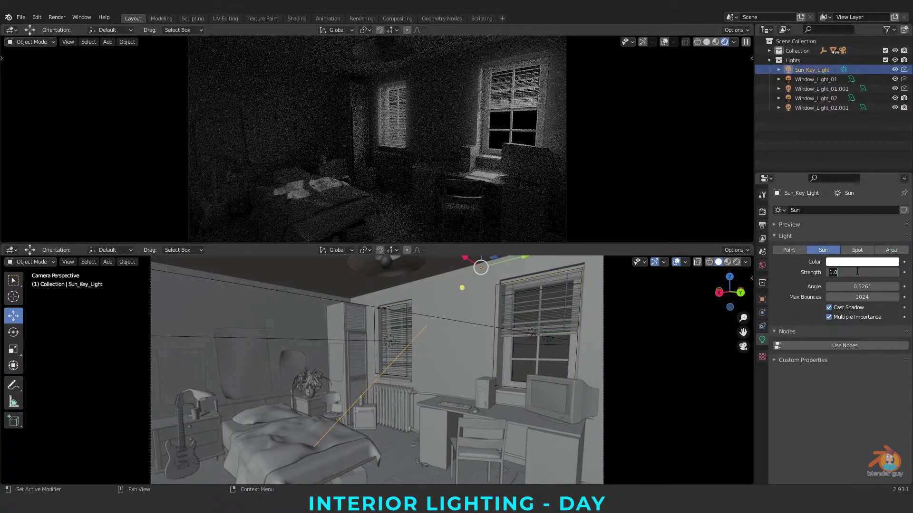
pyautogui.click(503, 123)
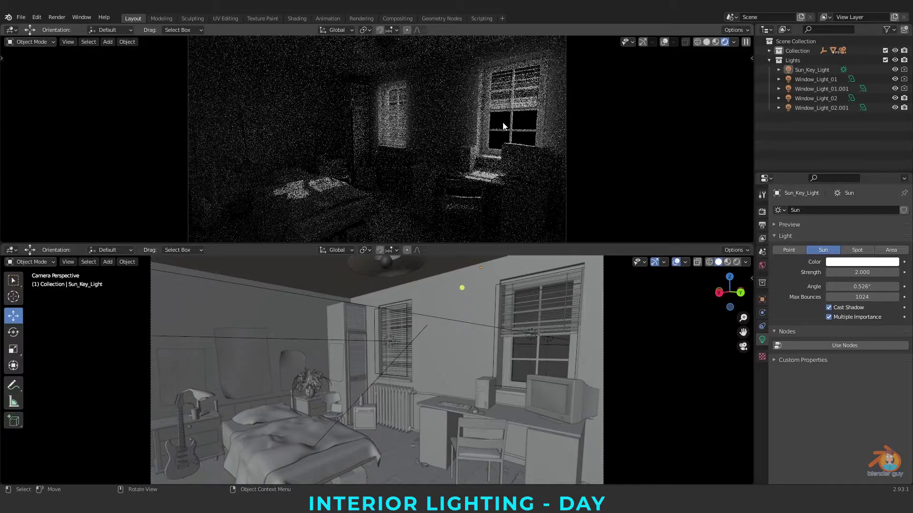
pyautogui.press('F12')
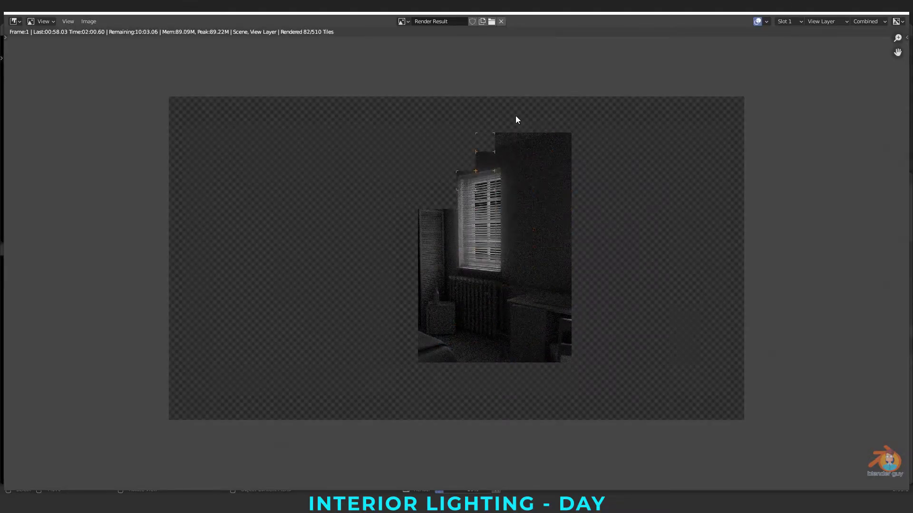
pyautogui.scroll(1, 560, 289)
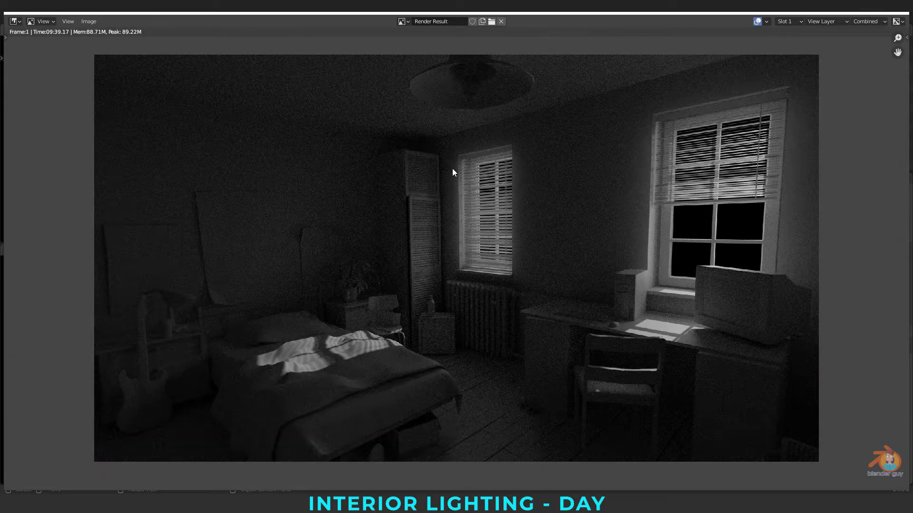
pyautogui.scroll(3, 554, 206)
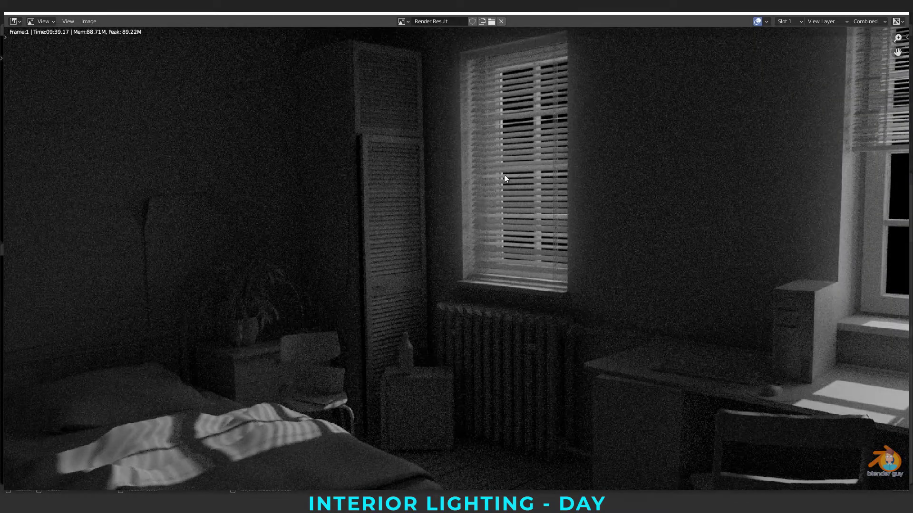
pyautogui.scroll(-3, 652, 225)
pyautogui.click(856, 7)
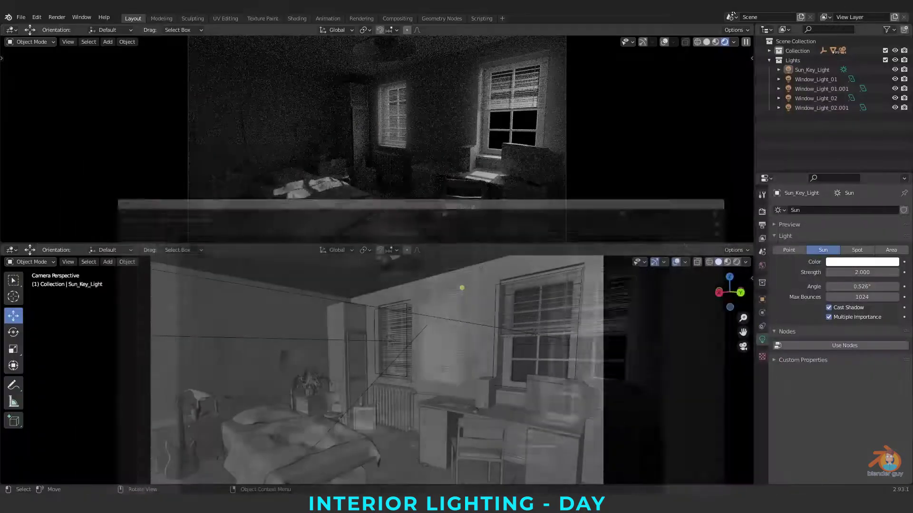
# Step: Select the sun key light and each outer window light in turn to review the light setup outside the room
pyautogui.click(815, 72)
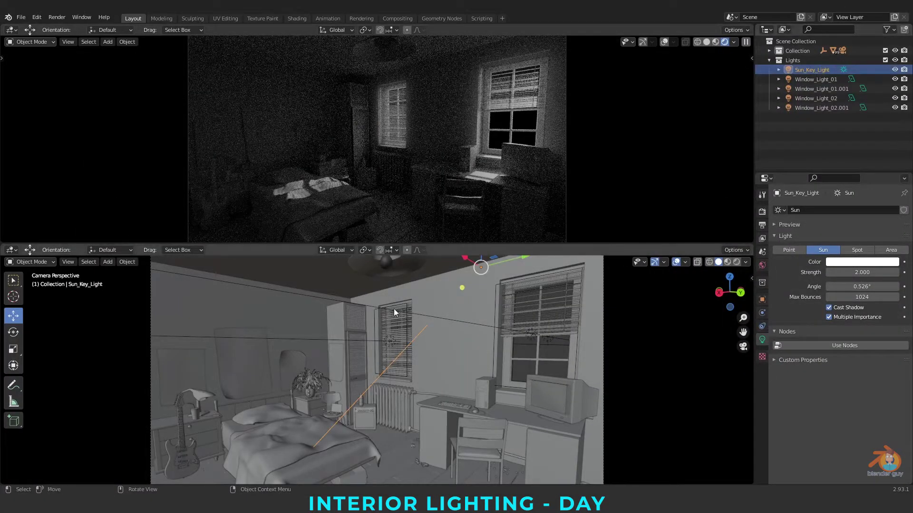
pyautogui.click(815, 80)
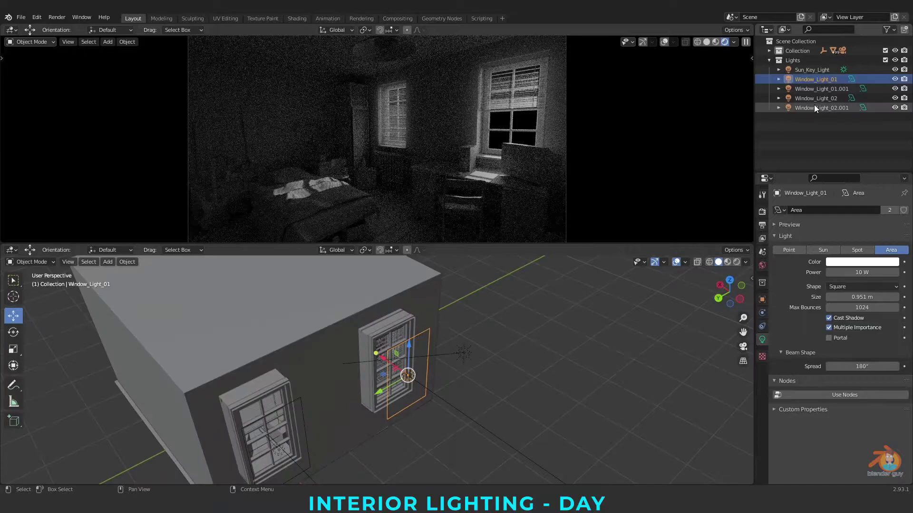
pyautogui.click(815, 98)
pyautogui.moveTo(482, 281); pyautogui.dragTo(455, 363, button='middle')
pyautogui.scroll(-2, 443, 375)
pyautogui.scroll(2, 444, 375)
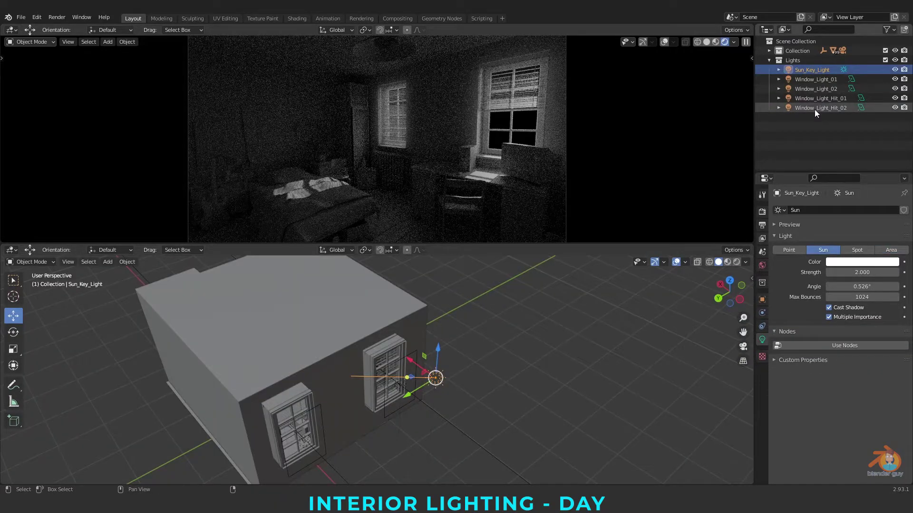
# Step: Move all five lights into a new collection named Key_Lights and exclude that collection from the view layer
pyautogui.keyDown('shift'); pyautogui.click(815, 107); pyautogui.keyUp('shift')
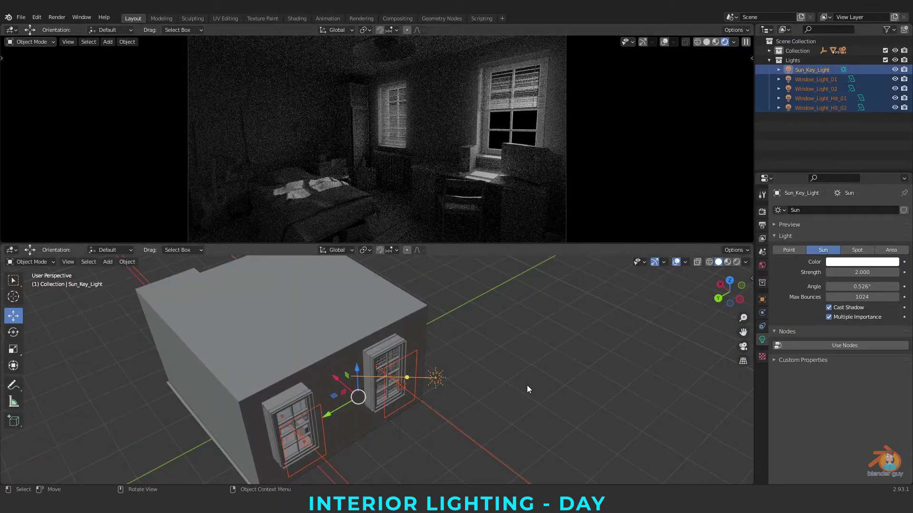
pyautogui.press('m')
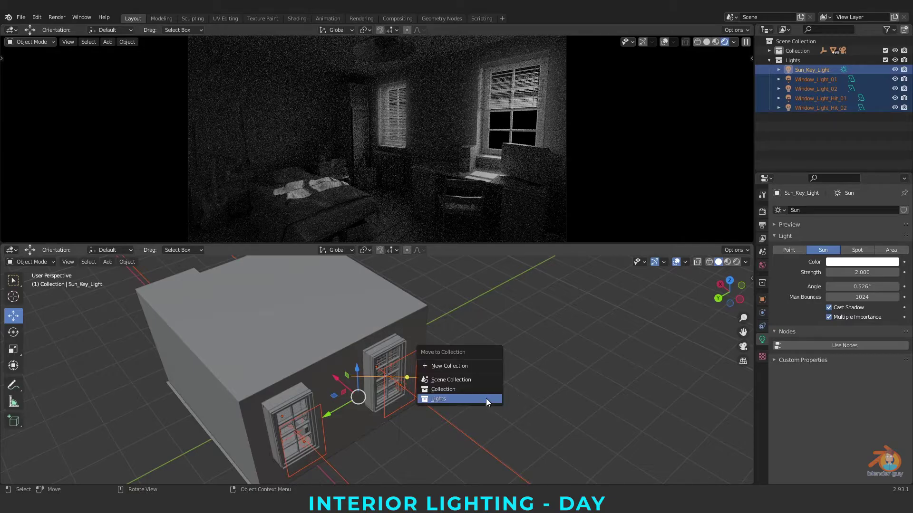
pyautogui.click(464, 367)
pyautogui.write('K')
pyautogui.press('shift')
pyautogui.write('ey_Lights')
pyautogui.press('Return')
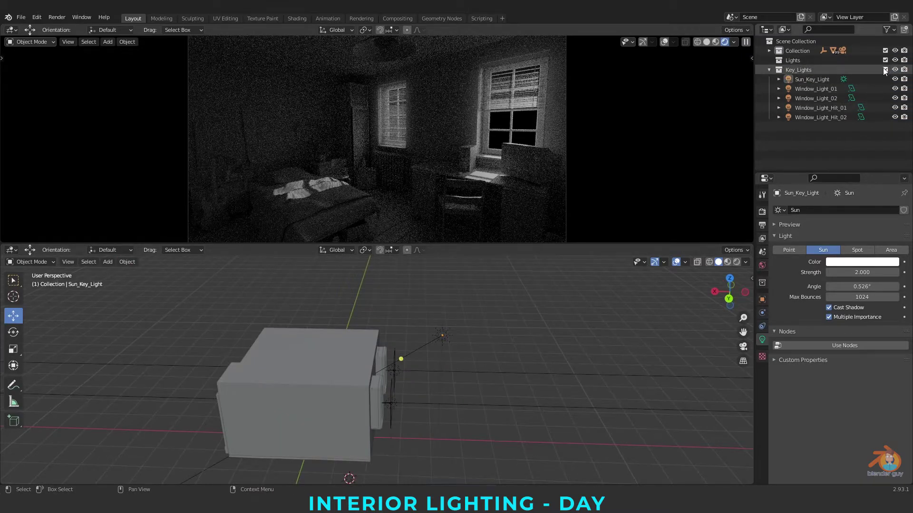
pyautogui.click(884, 70)
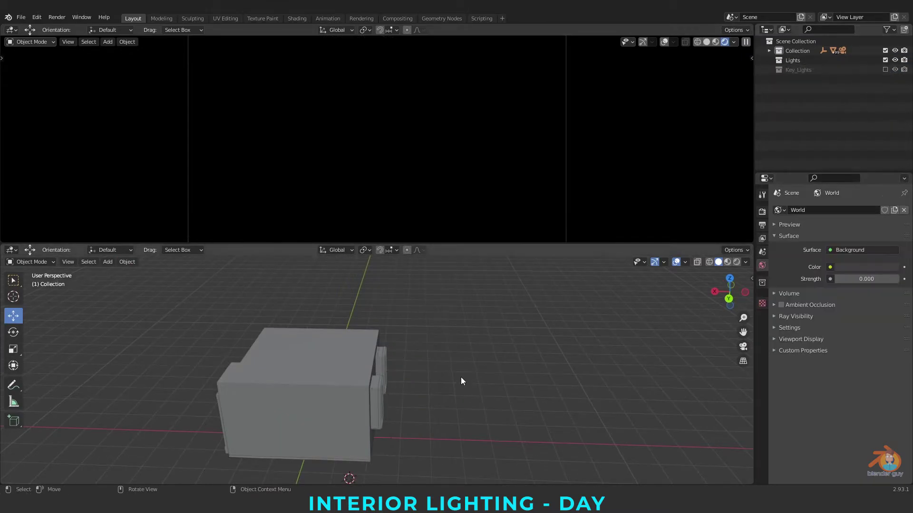
# Step: Split the lower 3D view and set the new area to a Shader Editor showing the World nodes, with its sidebar hidden
pyautogui.scroll(5, 461, 378)
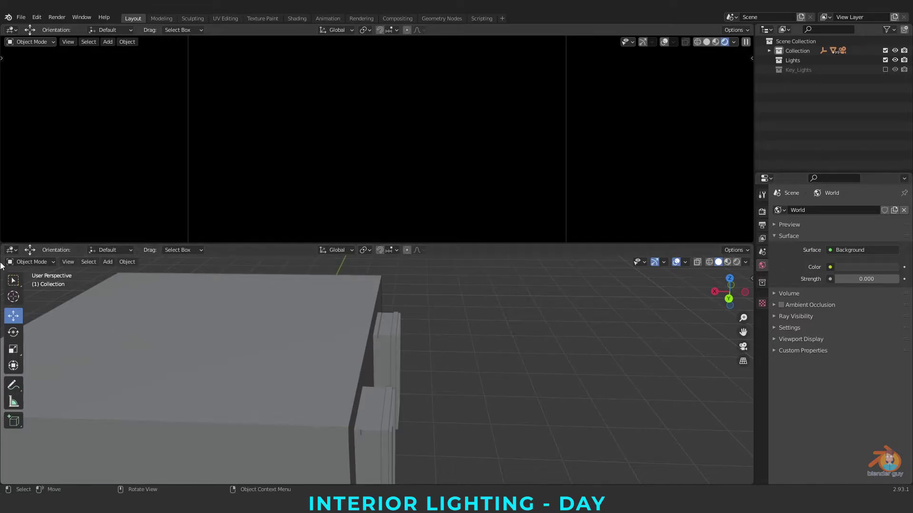
pyautogui.moveTo(2, 247); pyautogui.dragTo(287, 277)
pyautogui.click(12, 250)
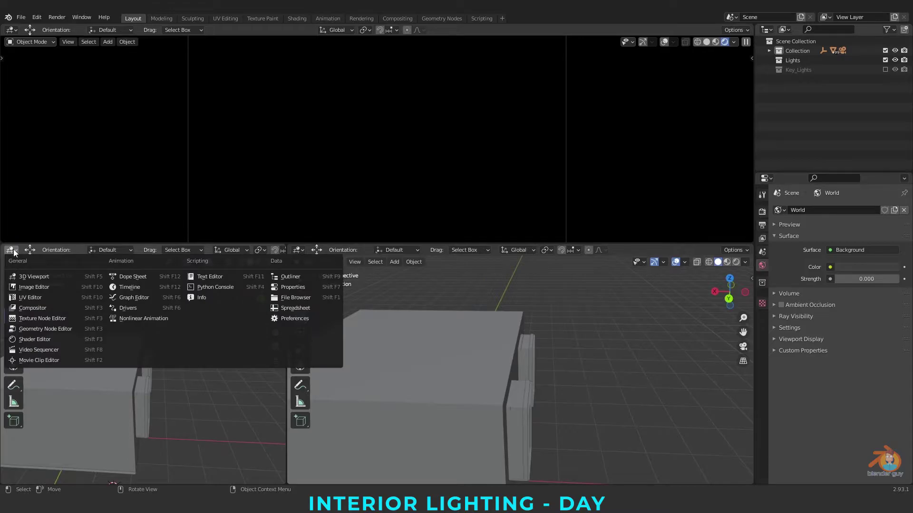
pyautogui.click(39, 338)
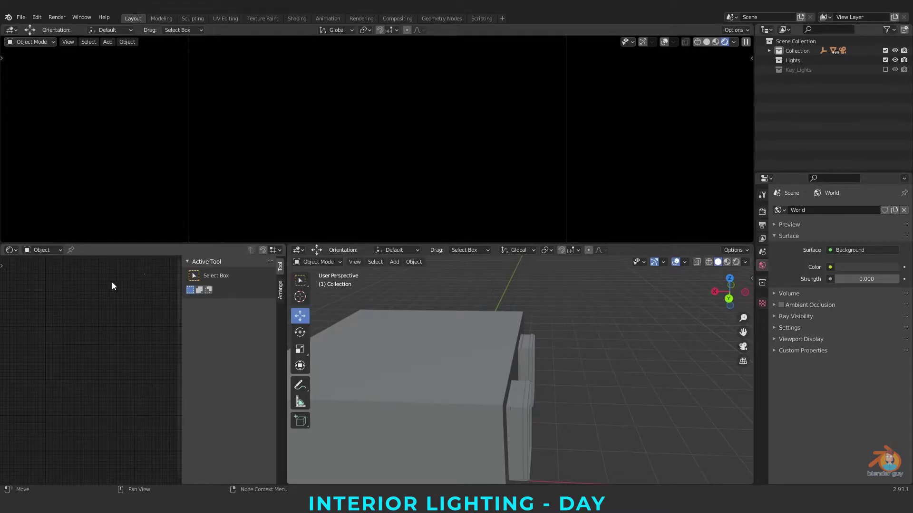
pyautogui.click(44, 252)
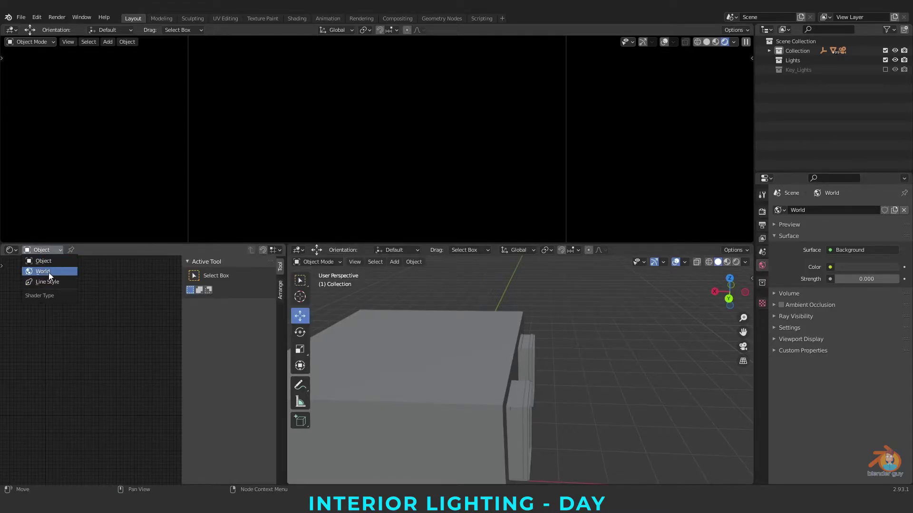
pyautogui.click(48, 273)
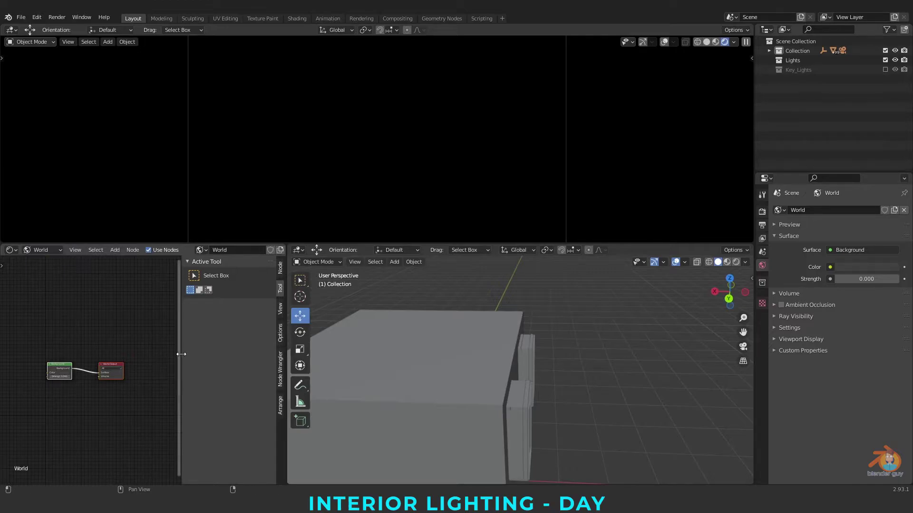
pyautogui.press('n')
pyautogui.scroll(14, 108, 333)
pyautogui.moveTo(95, 344); pyautogui.dragTo(201, 318, button='middle')
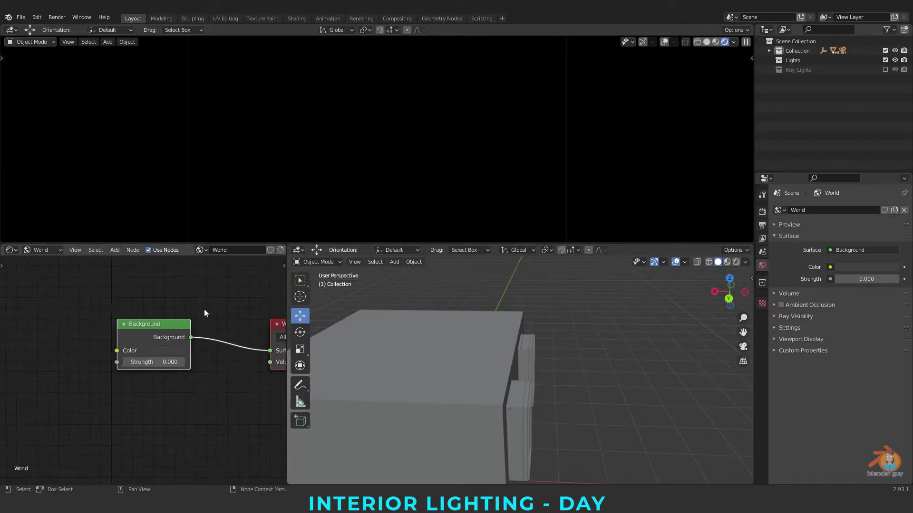
# Step: Set the world's Background node to pure white with a strength of 1
pyautogui.click(169, 351)
pyautogui.moveTo(244, 257); pyautogui.dragTo(241, 199)
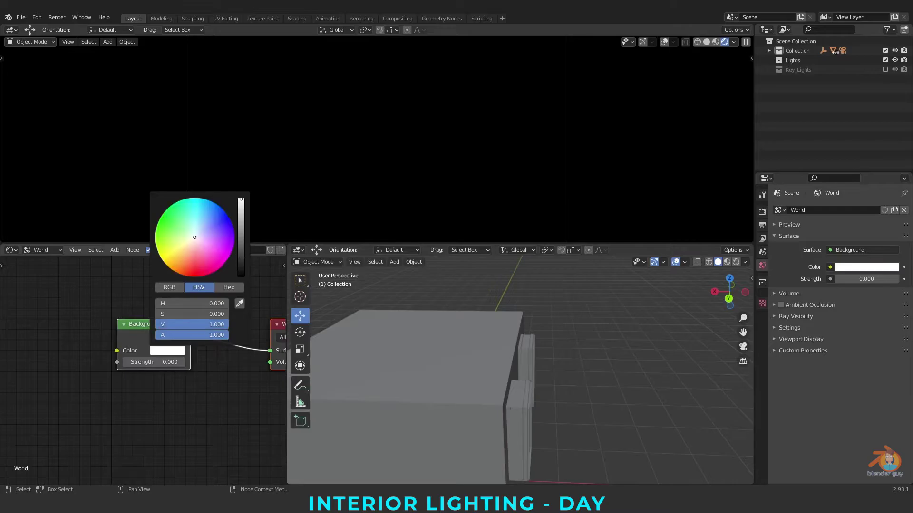
pyautogui.click(165, 361)
pyautogui.write('1')
pyautogui.press('Return')
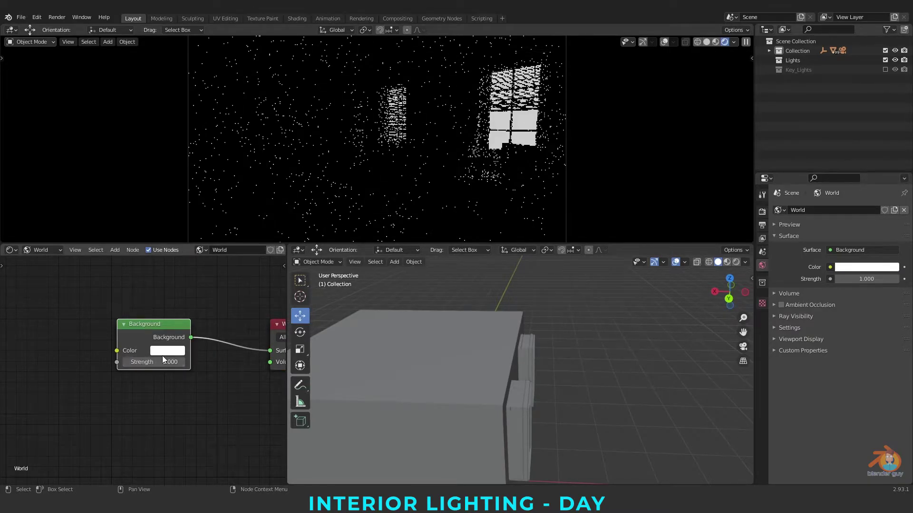
pyautogui.moveTo(161, 356); pyautogui.dragTo(143, 366)
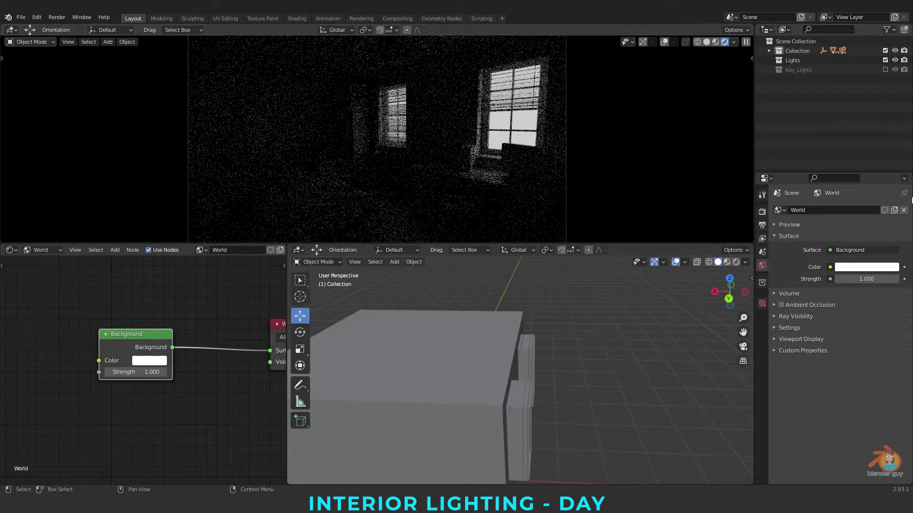
# Step: Make the film background transparent in the render settings and select the world's Background node
pyautogui.click(762, 213)
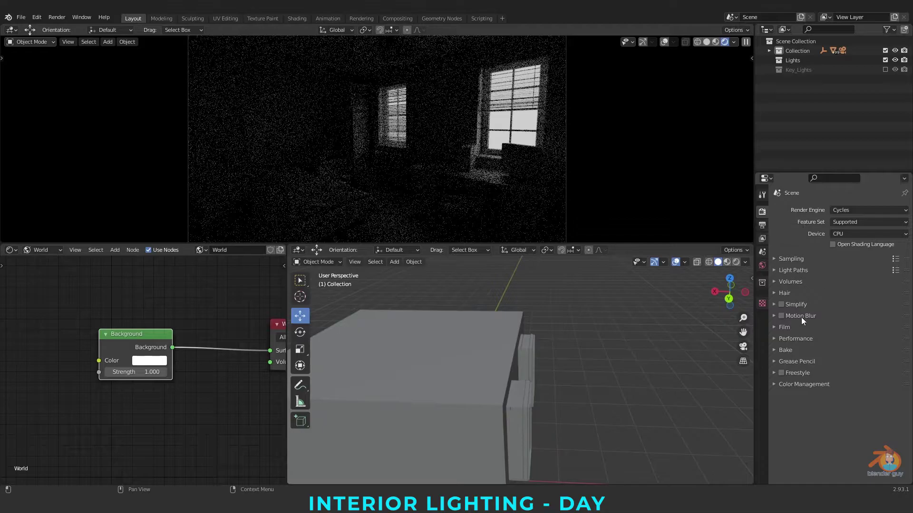
pyautogui.click(783, 327)
pyautogui.click(788, 395)
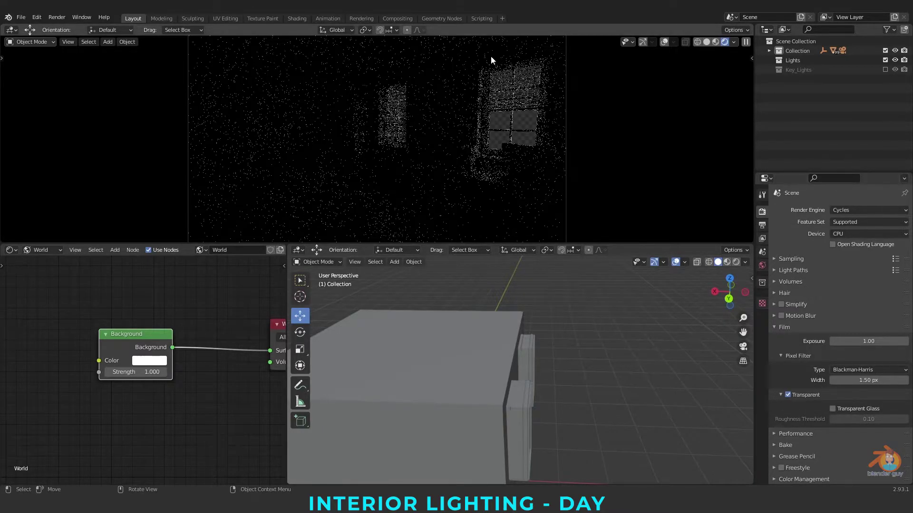
pyautogui.scroll(-3, 181, 316)
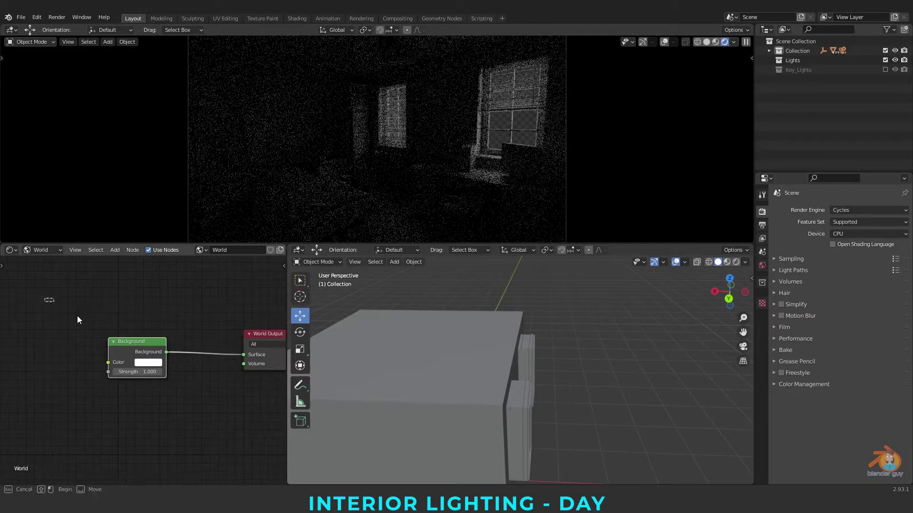
pyautogui.moveTo(45, 298); pyautogui.dragTo(187, 405)
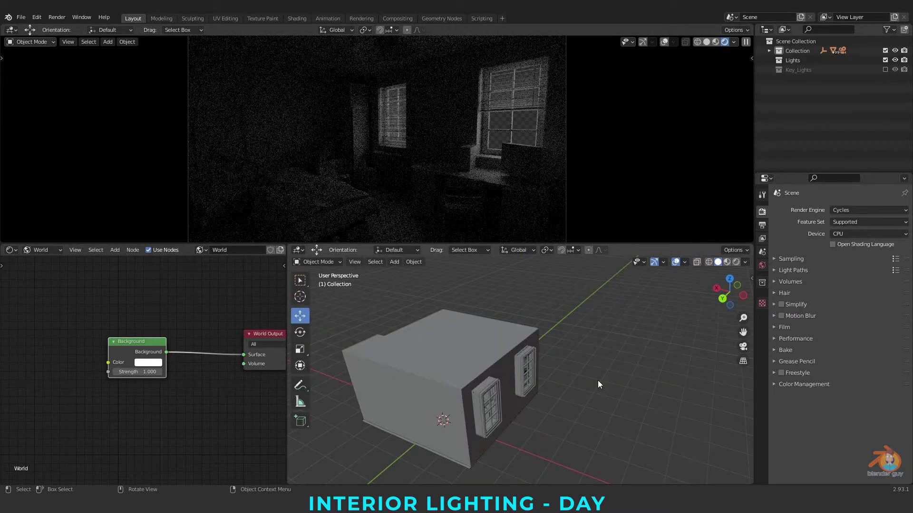
# Step: Add an area light to the room and show the camera view in solid shading
pyautogui.hotkey('shift', 'a')
pyautogui.moveTo(597, 380)
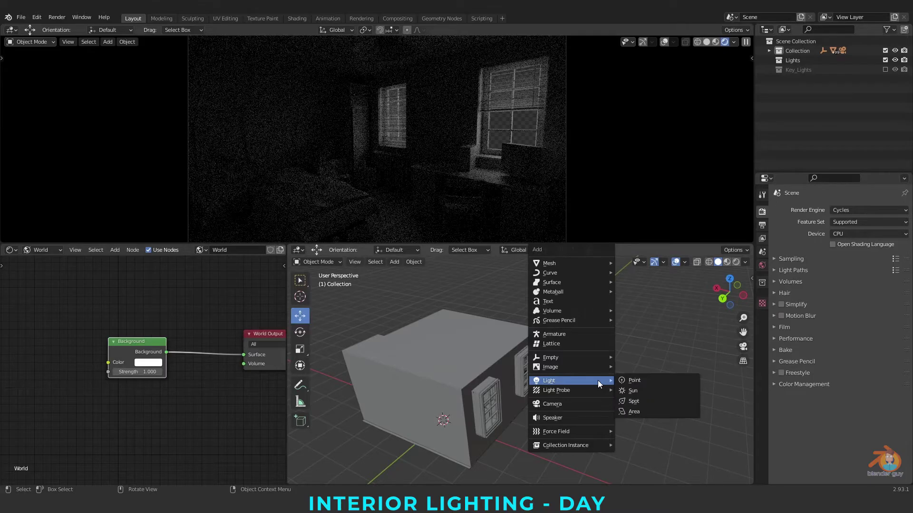
pyautogui.click(650, 411)
pyautogui.scroll(2, 653, 413)
pyautogui.scroll(-4, 647, 413)
pyautogui.click(706, 42)
# Step: Scale the new area light until it slightly exceeds the room's footprint
pyautogui.scroll(6, 478, 405)
pyautogui.moveTo(478, 405); pyautogui.dragTo(617, 344, button='middle')
pyautogui.press('s')
pyautogui.click(401, 448)
pyautogui.scroll(-6, 401, 448)
pyautogui.moveTo(401, 448); pyautogui.dragTo(570, 375, button='middle')
pyautogui.scroll(-4, 570, 376)
pyautogui.press('s')
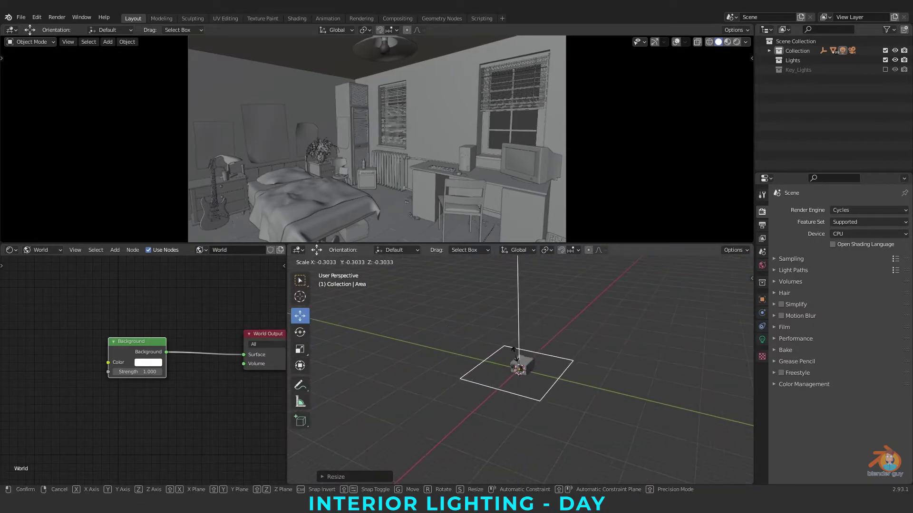
pyautogui.click(527, 373)
pyautogui.scroll(4, 544, 395)
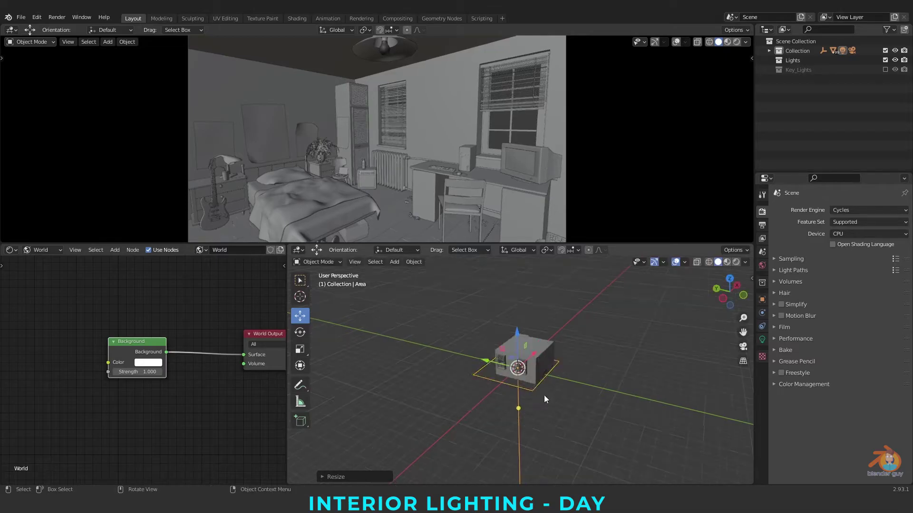
# Step: Shift the area light slightly inside the room and check its placement from several sides of the outer walls
pyautogui.moveTo(544, 395); pyautogui.dragTo(526, 418, button='middle')
pyautogui.scroll(4, 534, 420)
pyautogui.moveTo(466, 366); pyautogui.dragTo(477, 366)
pyautogui.scroll(2, 476, 368)
pyautogui.moveTo(476, 367); pyautogui.dragTo(572, 435, button='middle')
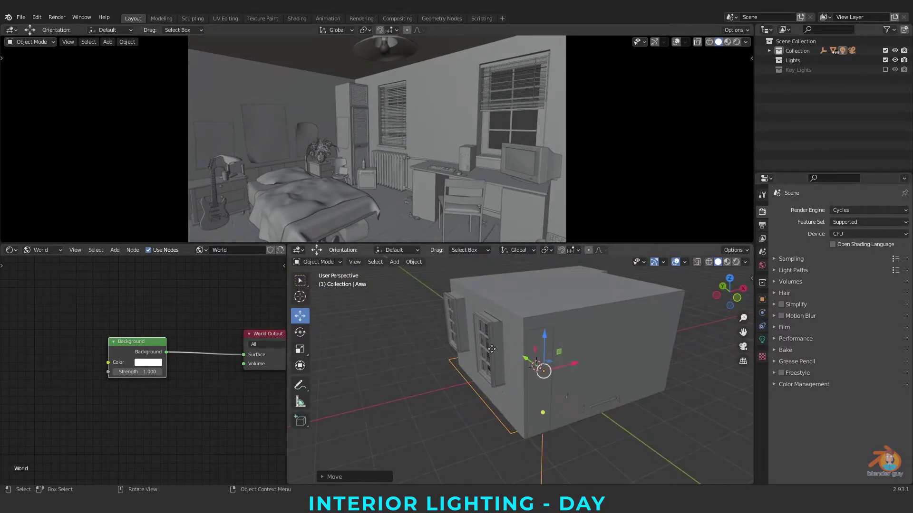
pyautogui.moveTo(625, 331); pyautogui.dragTo(504, 376, button='middle')
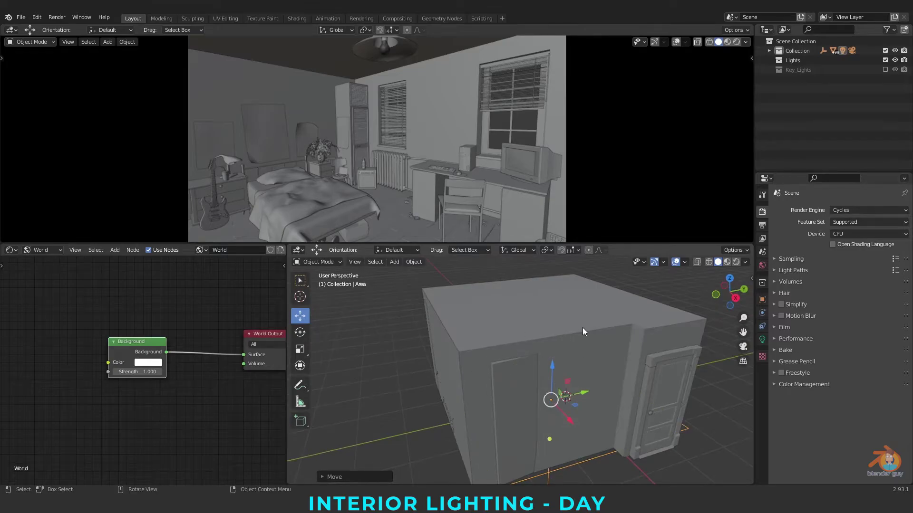
pyautogui.moveTo(354, 349); pyautogui.dragTo(489, 351, button='middle')
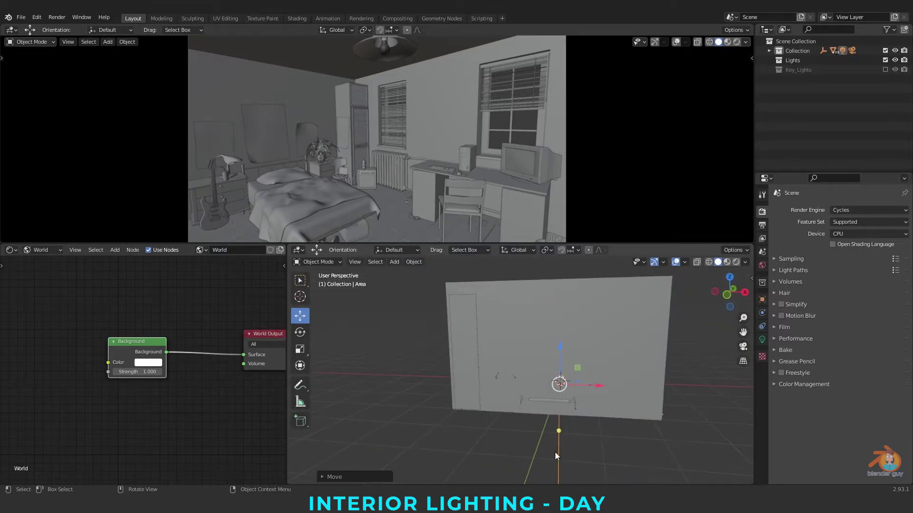
pyautogui.moveTo(560, 452); pyautogui.dragTo(554, 358, button='middle')
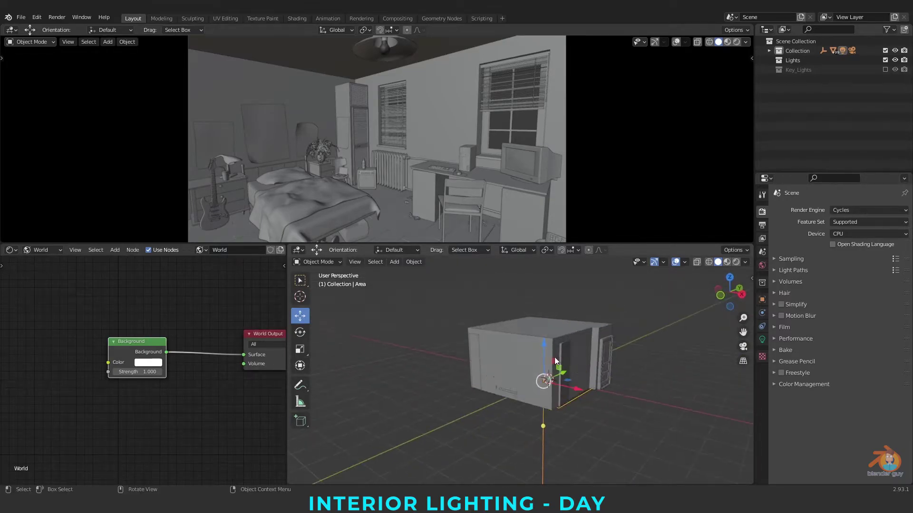
pyautogui.click(300, 332)
# Step: Show the lower 3D view enlarged in wireframe and set the area light's Y rotation to 90°
pyautogui.moveTo(567, 357); pyautogui.dragTo(582, 421)
pyautogui.click(762, 299)
pyautogui.click(708, 262)
pyautogui.moveTo(461, 371); pyautogui.dragTo(499, 358, button='middle')
pyautogui.moveTo(287, 361); pyautogui.dragTo(196, 362)
pyautogui.moveTo(156, 361); pyautogui.dragTo(99, 361, button='middle')
pyautogui.click(857, 278)
pyautogui.write('90')
pyautogui.press('Return')
# Step: Raise the area light, move it toward the side wall and reduce its height to an X scale of about 3.413
pyautogui.click(210, 315)
pyautogui.moveTo(502, 347); pyautogui.dragTo(501, 311)
pyautogui.moveTo(541, 345); pyautogui.dragTo(603, 343)
pyautogui.click(738, 293)
pyautogui.moveTo(538, 335); pyautogui.dragTo(511, 335)
pyautogui.press('s')
pyautogui.click(567, 319)
pyautogui.click(209, 349)
pyautogui.moveTo(472, 306); pyautogui.dragTo(472, 322)
# Step: Place the area light just inside the wall beyond the foot of the bed and tilt it about -5.42° from the top view
pyautogui.moveTo(485, 371); pyautogui.dragTo(593, 438, button='middle')
pyautogui.moveTo(526, 381); pyautogui.dragTo(550, 410, button='middle')
pyautogui.click(210, 315)
pyautogui.moveTo(644, 335); pyautogui.dragTo(606, 342)
pyautogui.press('KP_7')
pyautogui.click(211, 337)
pyautogui.click(210, 332)
pyautogui.moveTo(563, 403); pyautogui.dragTo(559, 401)
pyautogui.scroll(3, 646, 407)
pyautogui.keyDown('shift'); pyautogui.moveTo(675, 406); pyautogui.dragTo(609, 383, button='middle'); pyautogui.keyUp('shift')
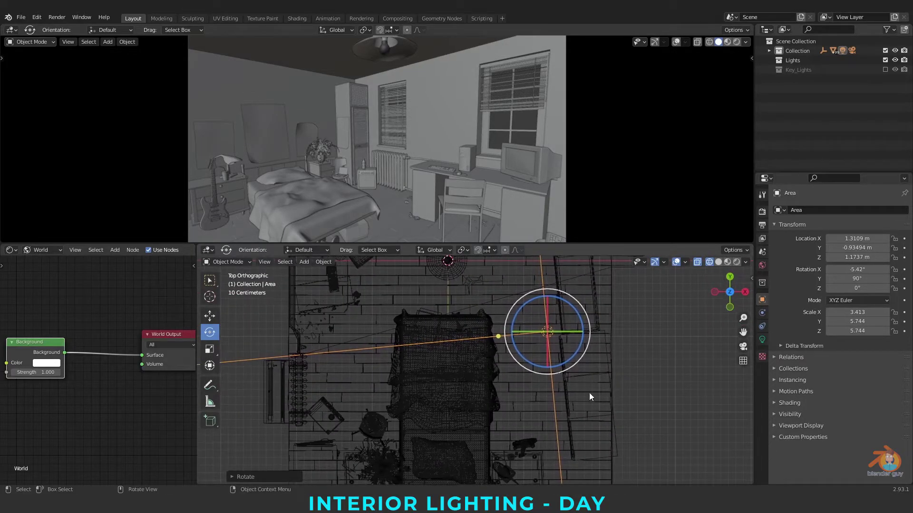
pyautogui.scroll(-2, 618, 357)
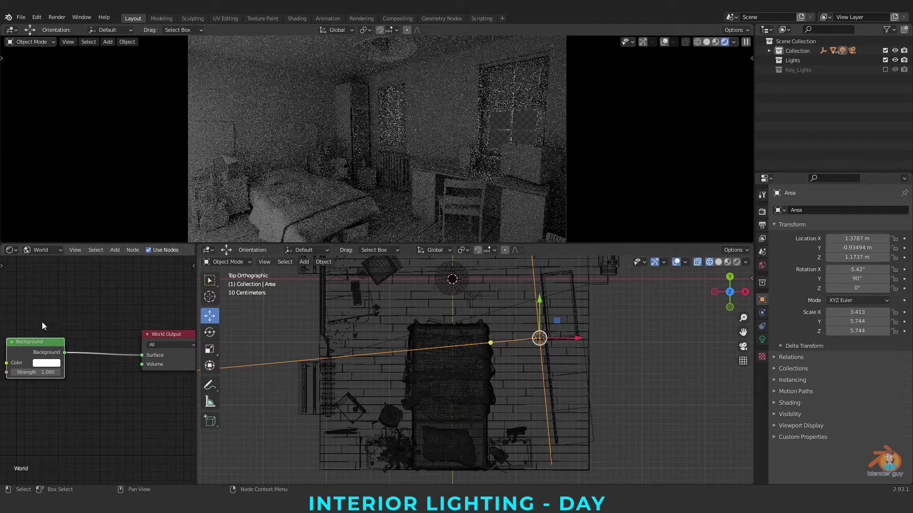
# Step: Unlink the Background node from the World Output to judge the area light alone, and relink it to Surface
pyautogui.keyDown('ctrl'); pyautogui.moveTo(110, 307); pyautogui.dragTo(121, 377, button='right'); pyautogui.keyUp('ctrl')
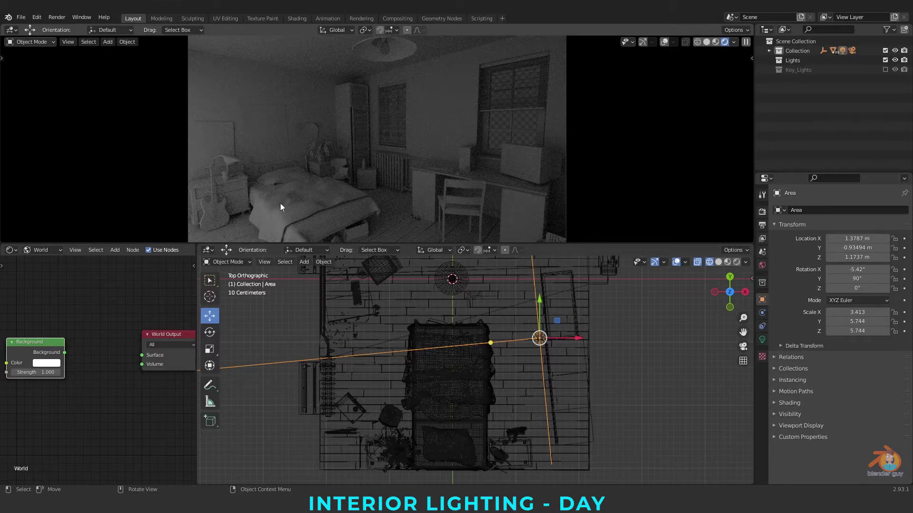
pyautogui.click(762, 340)
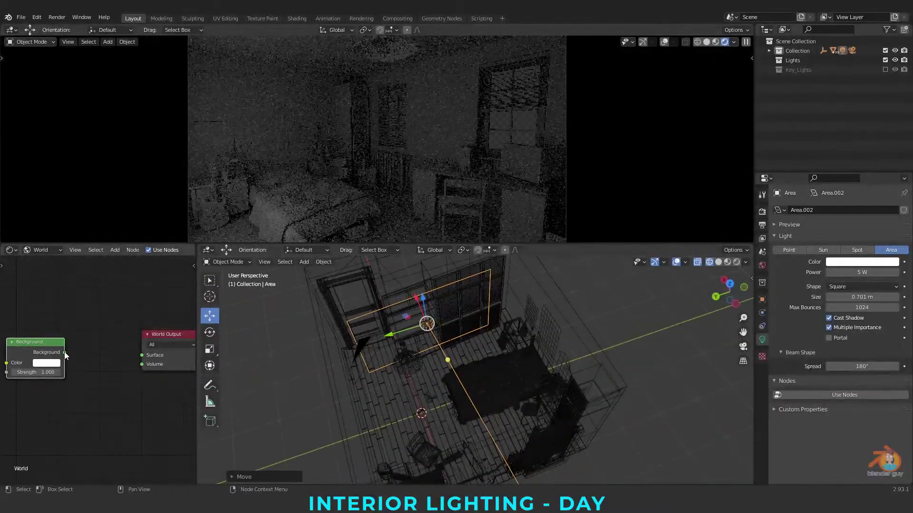
pyautogui.moveTo(64, 352); pyautogui.dragTo(148, 361)
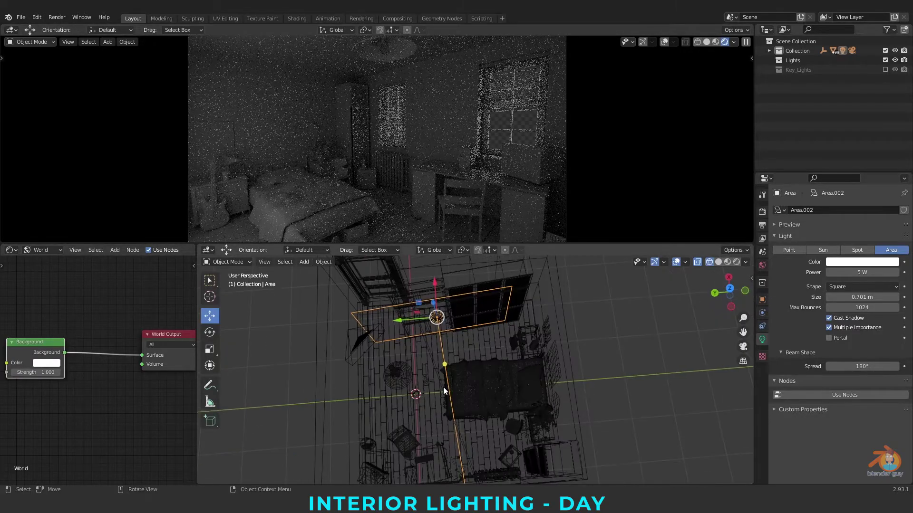
# Step: Duplicate the area light, rotate the copy to a different direction and move it toward the adjacent wall of the room
pyautogui.hotkey('shift', 'd')
pyautogui.click(443, 387)
pyautogui.scroll(-2, 517, 366)
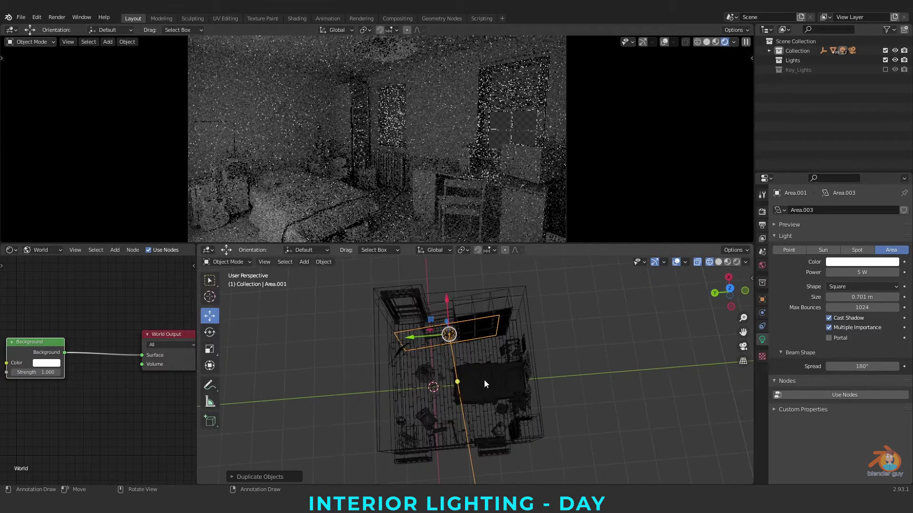
pyautogui.keyDown('shift'); pyautogui.moveTo(486, 379); pyautogui.dragTo(584, 353, button='middle'); pyautogui.keyUp('shift')
pyautogui.moveTo(503, 313); pyautogui.dragTo(625, 356, button='middle')
pyautogui.scroll(3, 465, 289)
pyautogui.click(210, 332)
pyautogui.moveTo(554, 374); pyautogui.dragTo(487, 378)
pyautogui.click(209, 315)
pyautogui.moveTo(526, 353); pyautogui.dragTo(497, 413)
# Step: Set the duplicated area light's power to 2 W
pyautogui.scroll(5, 513, 408)
pyautogui.keyDown('shift'); pyautogui.moveTo(540, 399); pyautogui.dragTo(595, 335, button='middle'); pyautogui.keyUp('shift')
pyautogui.moveTo(572, 261); pyautogui.dragTo(519, 386, button='middle')
pyautogui.moveTo(862, 273); pyautogui.dragTo(846, 272)
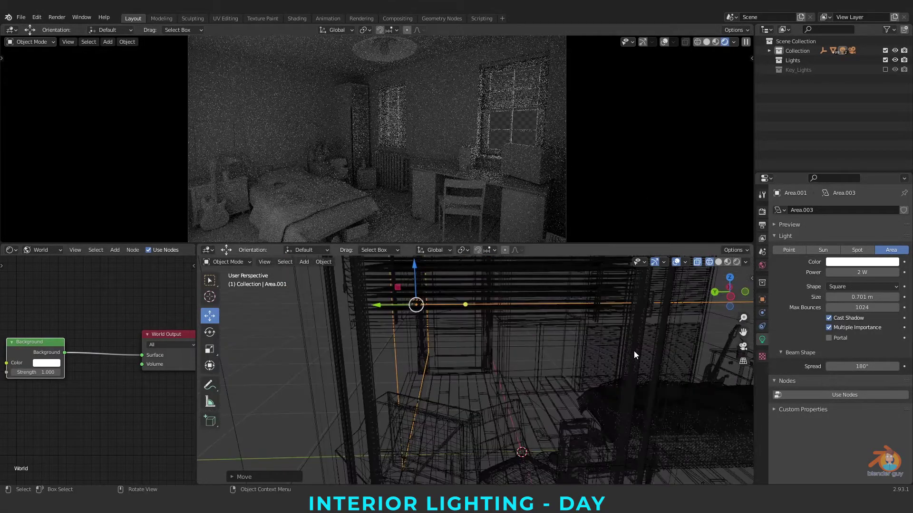
pyautogui.keyDown('shift'); pyautogui.moveTo(636, 352); pyautogui.dragTo(500, 390, button='middle'); pyautogui.keyUp('shift')
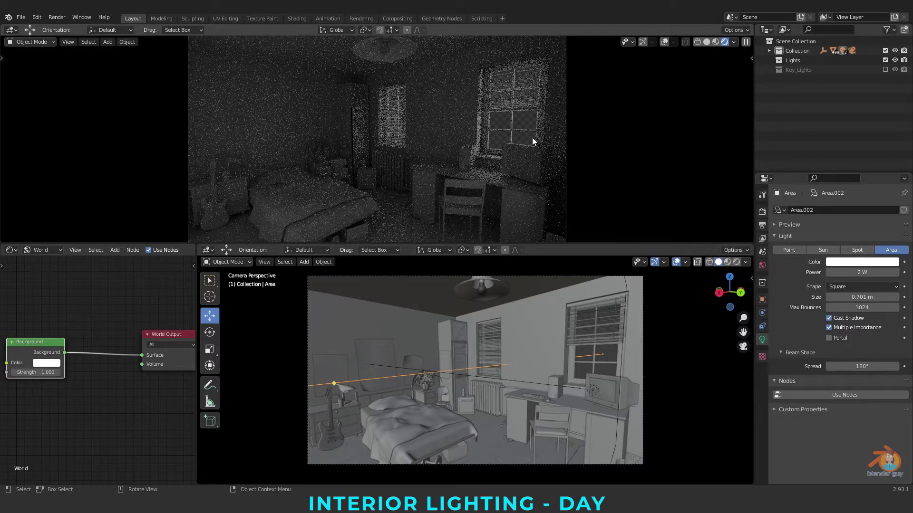
# Step: Render the image and compare it with the earlier render in Slot 1
pyautogui.press('F12')
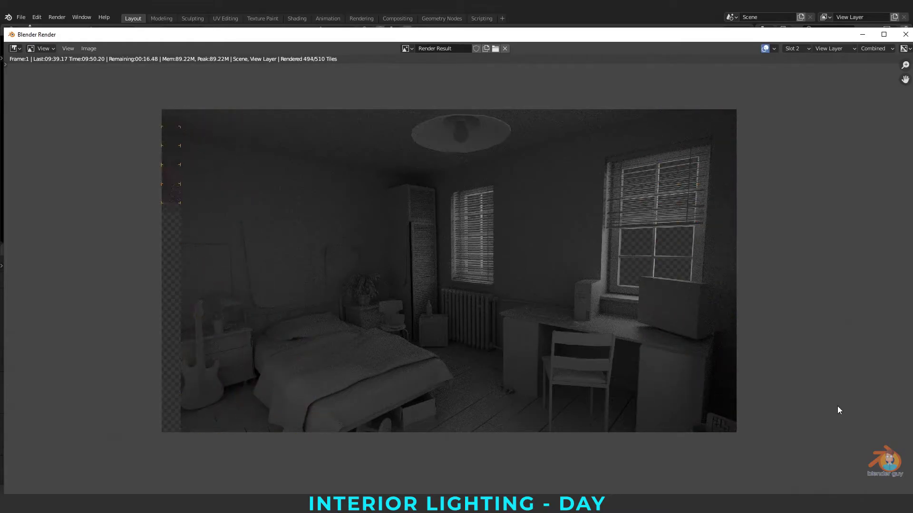
pyautogui.scroll(1, 518, 289)
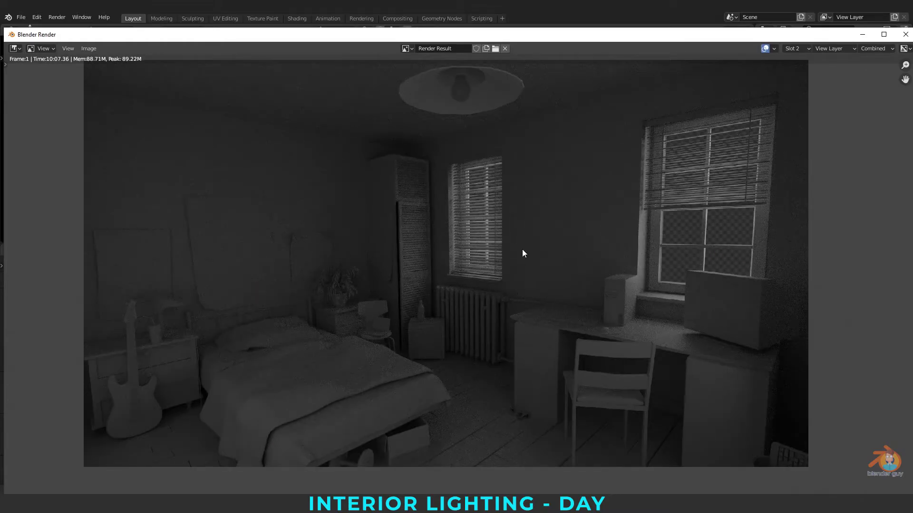
pyautogui.click(793, 49)
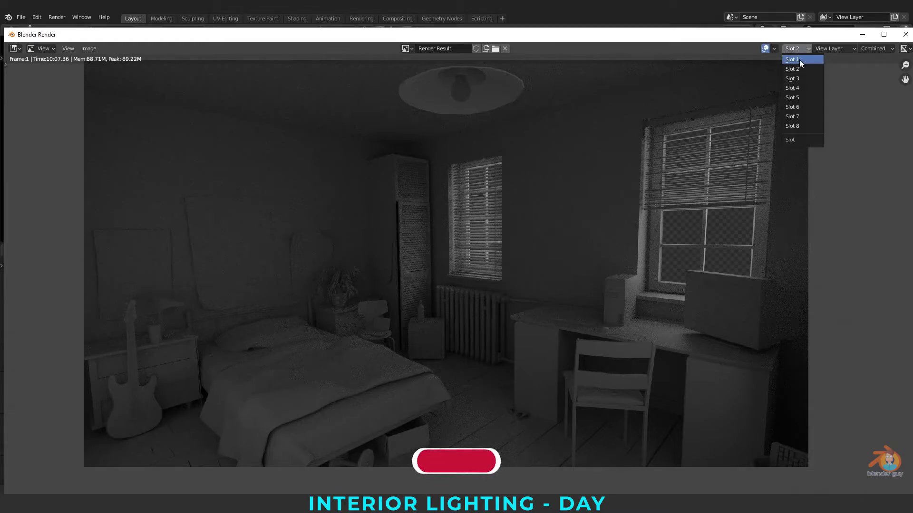
pyautogui.click(799, 59)
pyautogui.press('j')
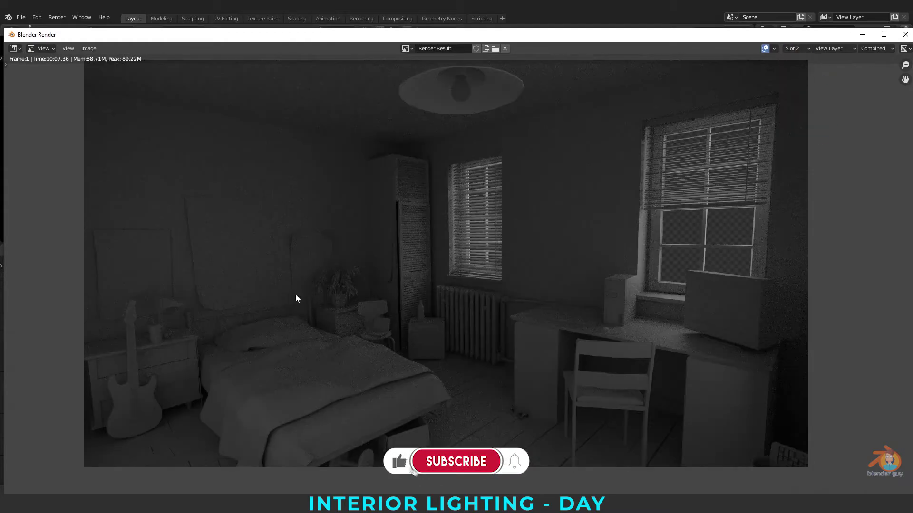
pyautogui.press('j')
pyautogui.press('j')
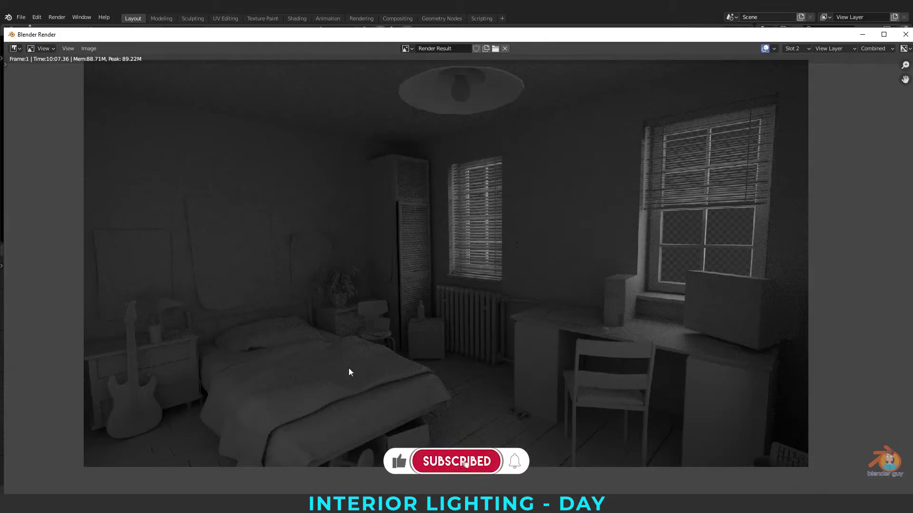
pyautogui.press('Escape')
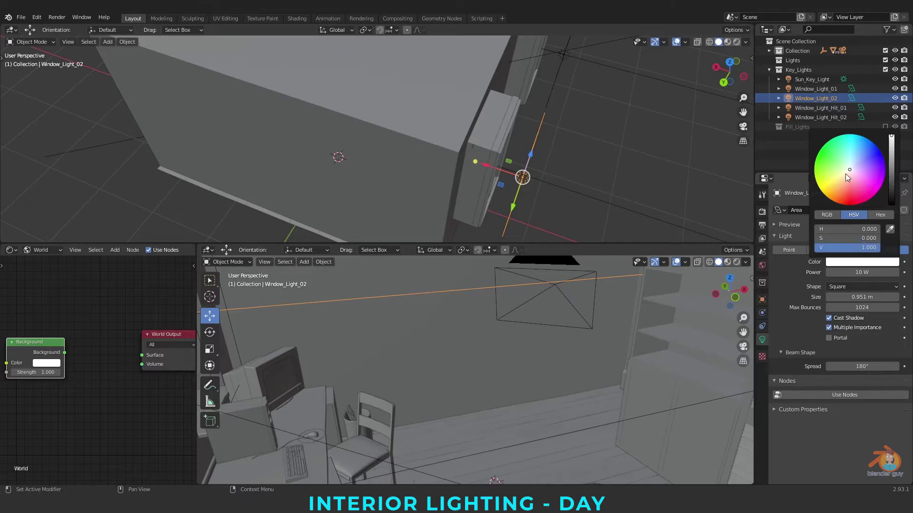
# Step: Give Window_Light_02 a warm tint and Sun_Key_Light a warm orange colour, and preview the camera view in rendered shading
pyautogui.moveTo(840, 173); pyautogui.dragTo(843, 176)
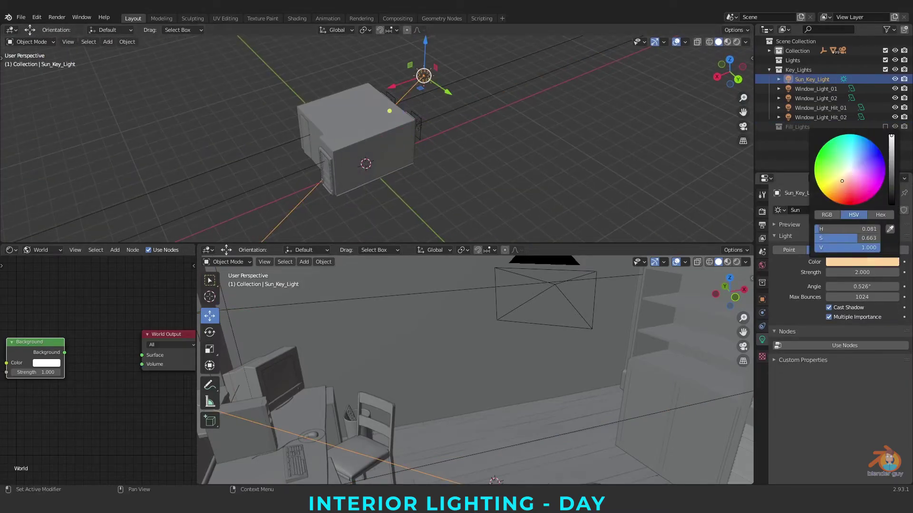
pyautogui.moveTo(857, 238); pyautogui.dragTo(860, 238)
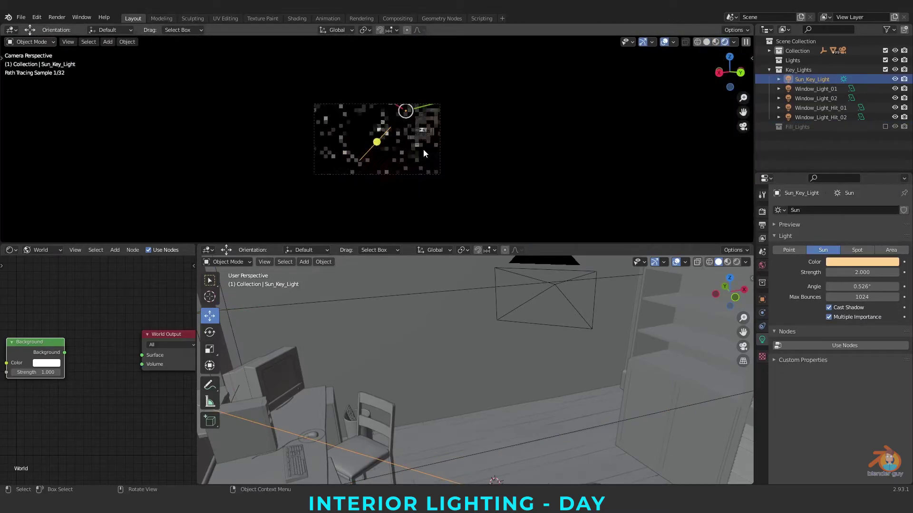
pyautogui.scroll(2, 424, 152)
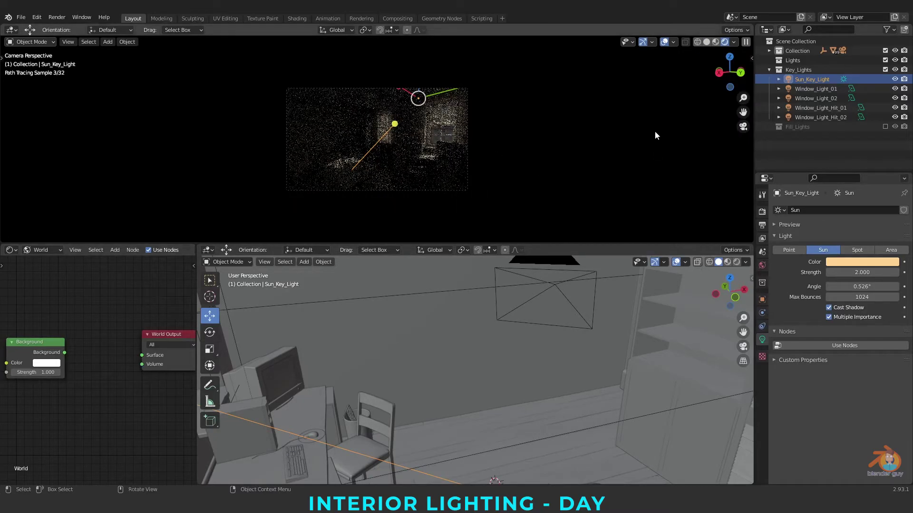
# Step: Exclude the Key_Lights collection, relink the Background node to the World Output's Surface, and tint the world background pale blue
pyautogui.click(886, 69)
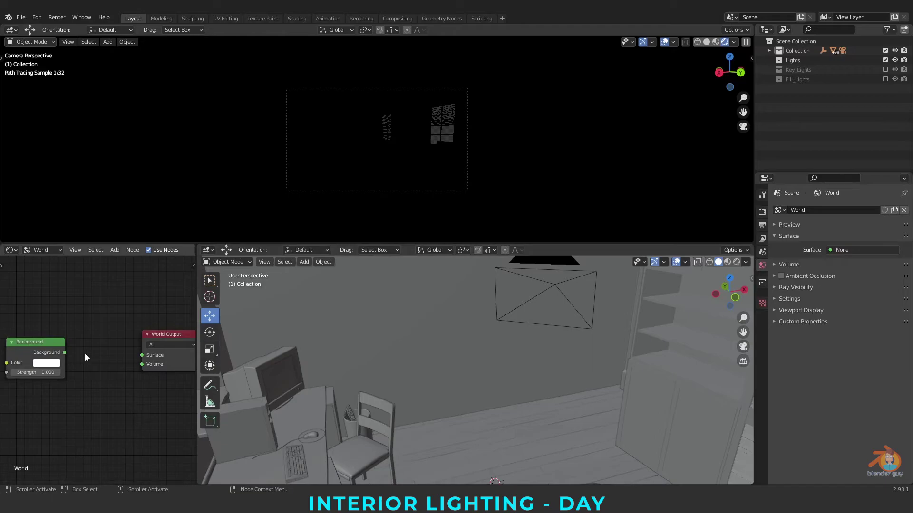
pyautogui.moveTo(64, 352); pyautogui.dragTo(142, 355)
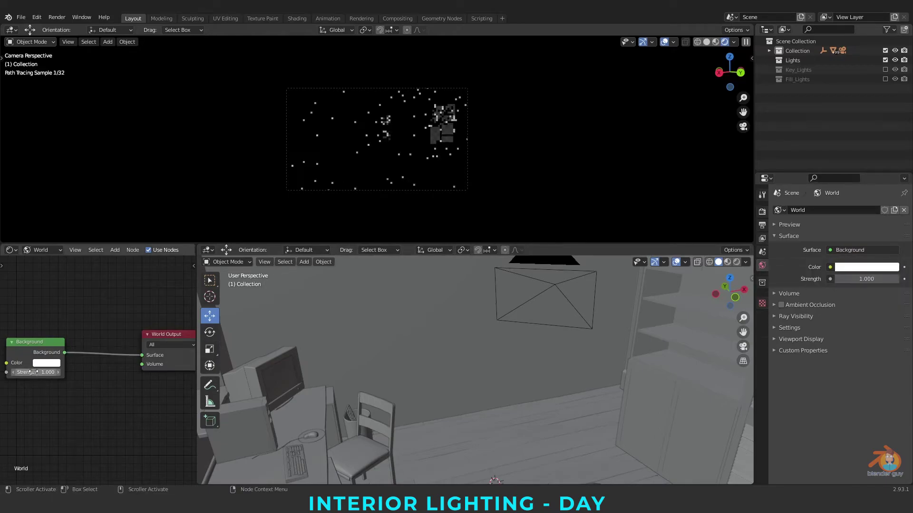
pyautogui.click(46, 363)
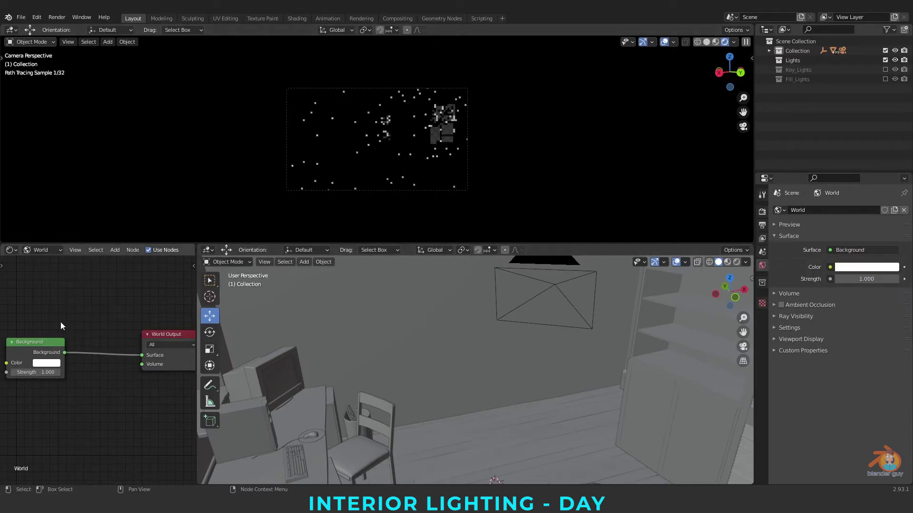
pyautogui.click(880, 267)
pyautogui.moveTo(856, 170); pyautogui.dragTo(850, 157)
# Step: Enable the Fill_Lights collection and tint Fill_Light_02 and Fill_Light_01 pale blue
pyautogui.click(885, 79)
pyautogui.click(862, 262)
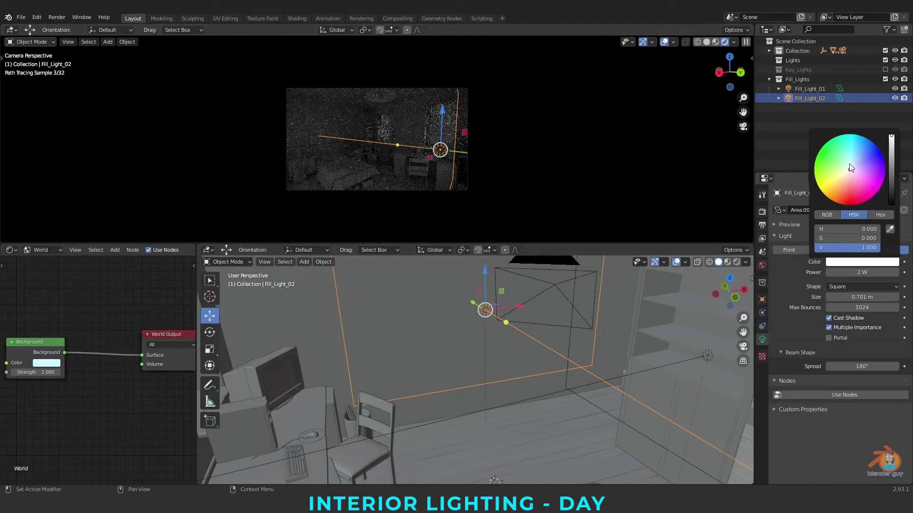
pyautogui.moveTo(850, 170); pyautogui.dragTo(851, 165)
pyautogui.click(595, 410)
pyautogui.click(865, 261)
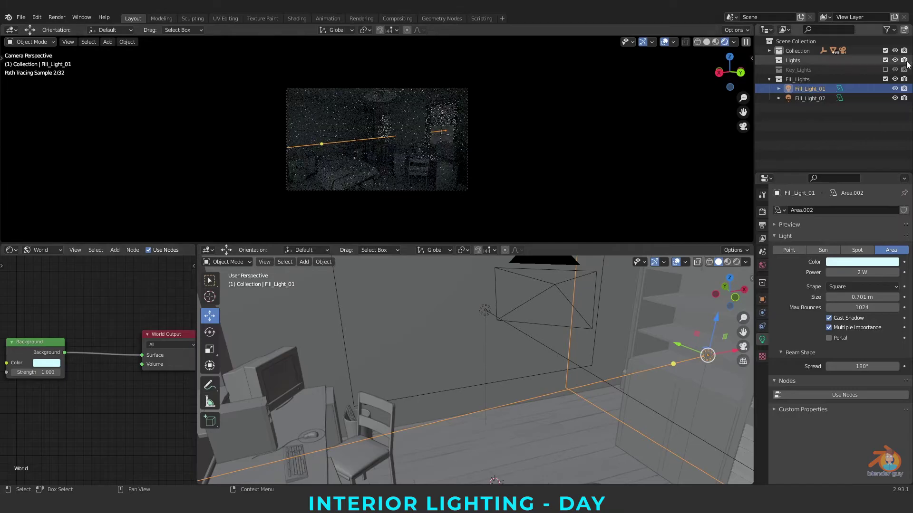
# Step: Re-enable the Key_Lights collection and preview the combined lighting in an enlarged camera view with overlays hidden
pyautogui.click(884, 69)
pyautogui.click(875, 260)
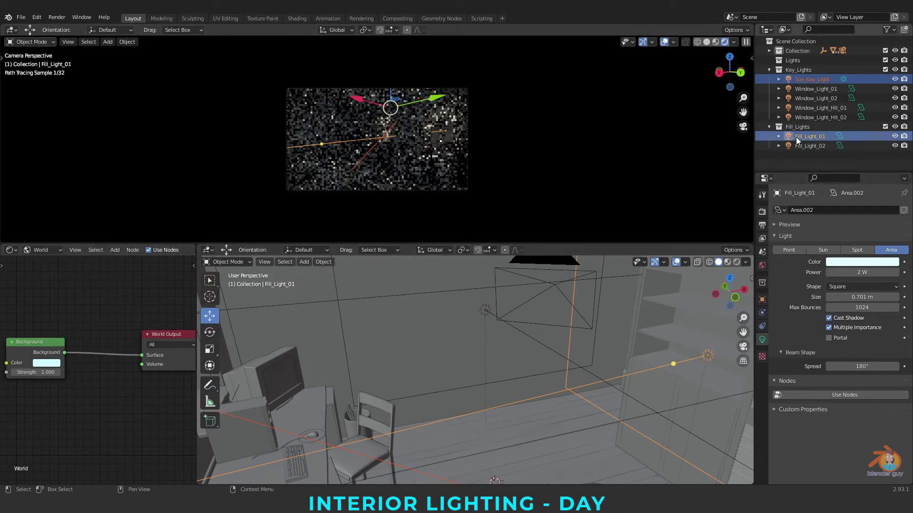
pyautogui.click(485, 310)
pyautogui.click(862, 262)
pyautogui.click(665, 42)
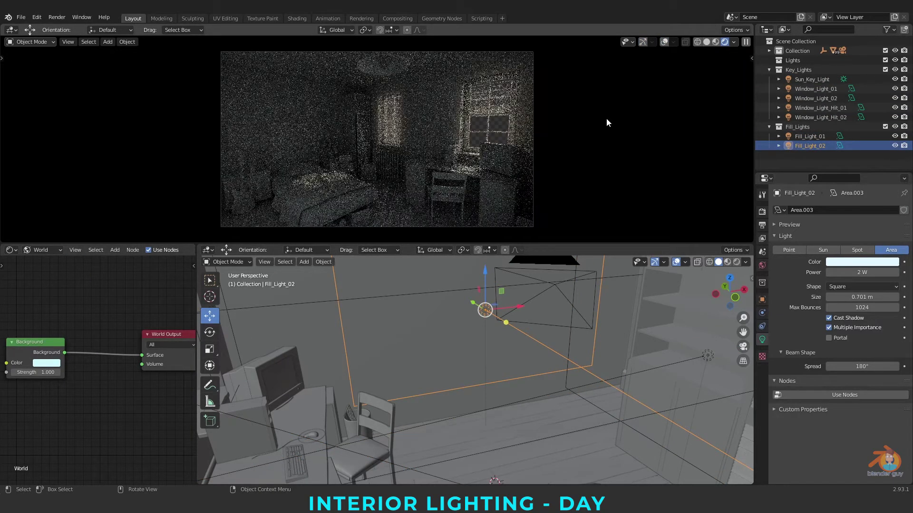
pyautogui.click(551, 118)
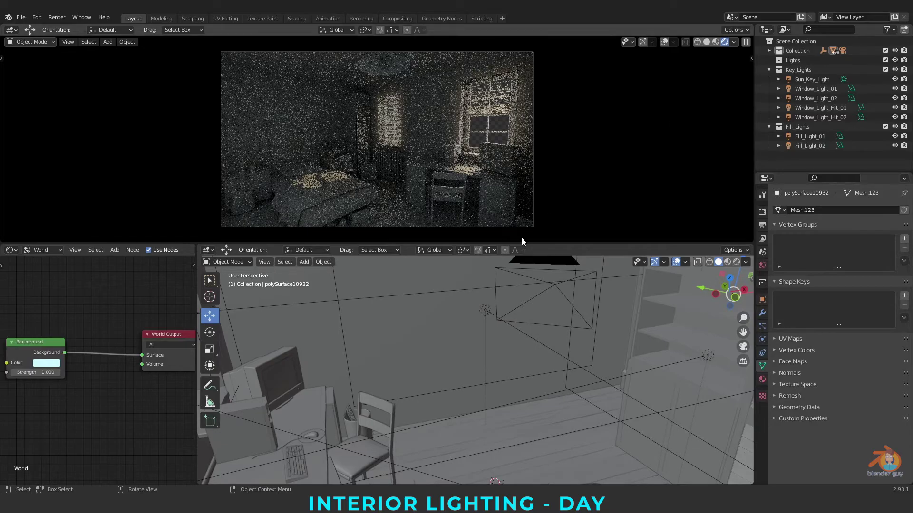
pyautogui.moveTo(522, 243); pyautogui.dragTo(522, 351)
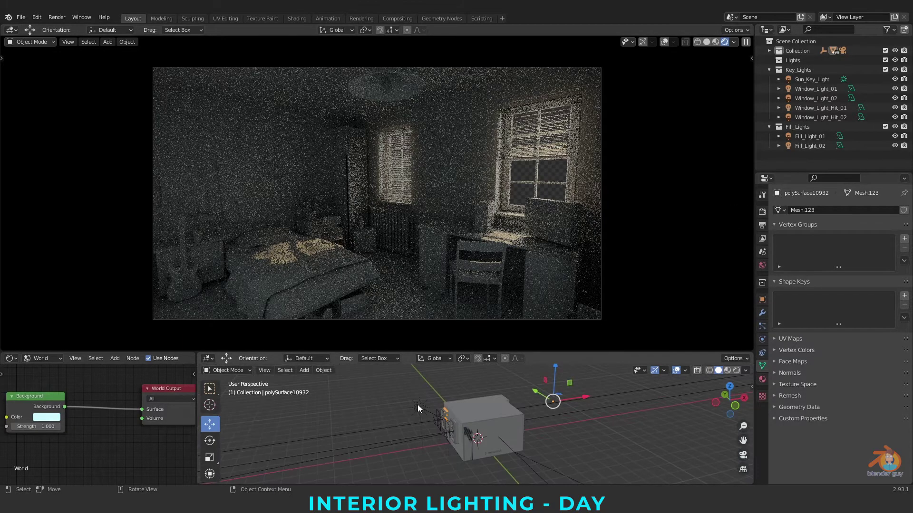
# Step: Review the sun light, the world Background node and both fill lights against the rendered camera preview
pyautogui.click(418, 405)
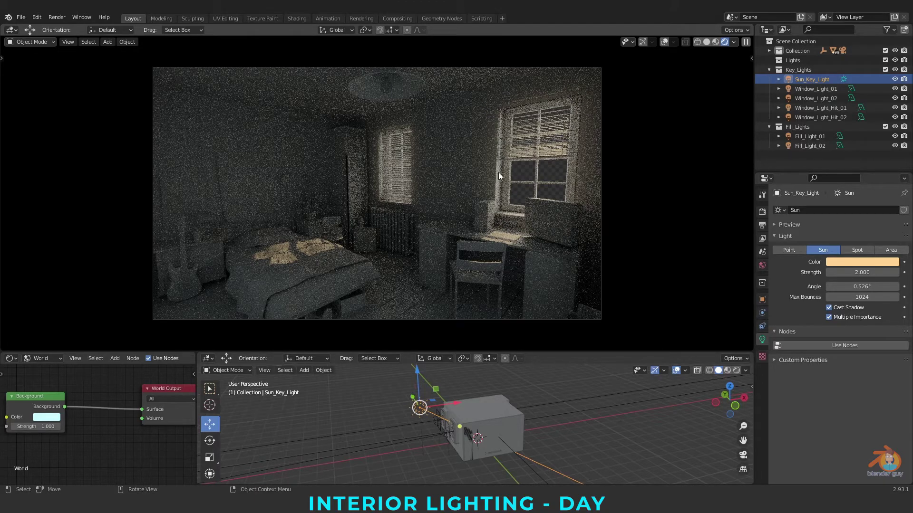
pyautogui.scroll(2, 115, 387)
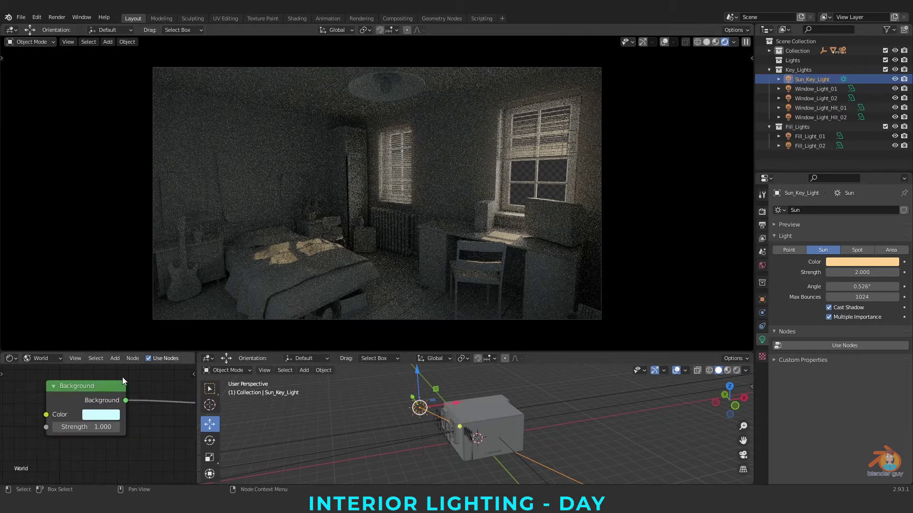
pyautogui.click(810, 137)
pyautogui.keyDown('shift'); pyautogui.click(819, 144); pyautogui.keyUp('shift')
pyautogui.moveTo(568, 461); pyautogui.dragTo(611, 428, button='middle')
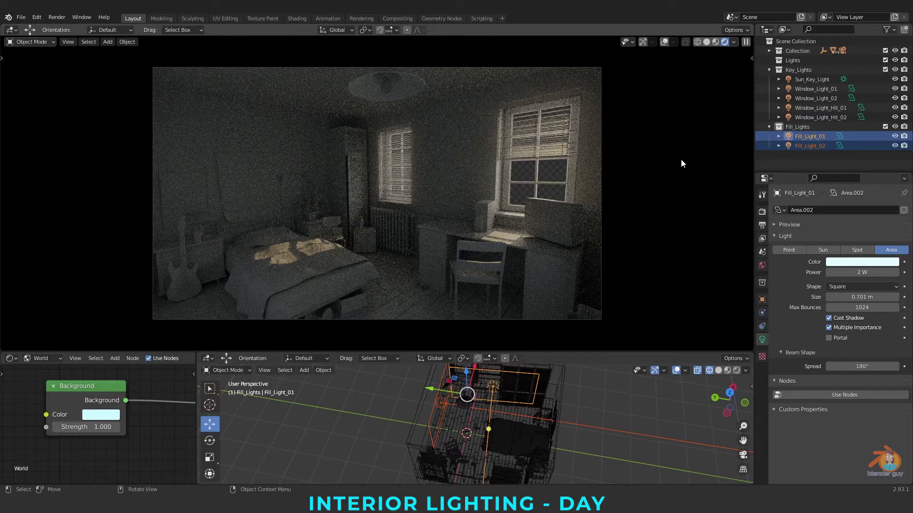
# Step: Switch the render result to Slot 3 and render the image with all lights and colours active
pyautogui.press('F12')
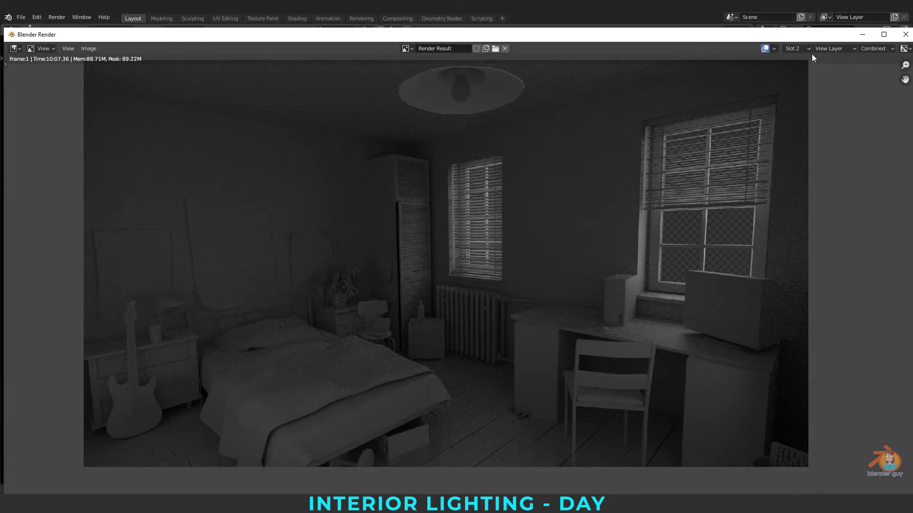
pyautogui.click(798, 48)
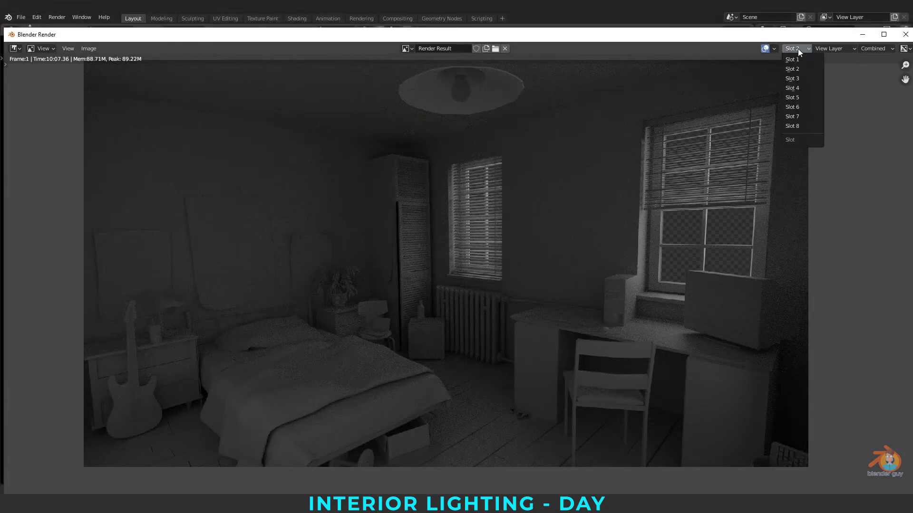
pyautogui.click(804, 79)
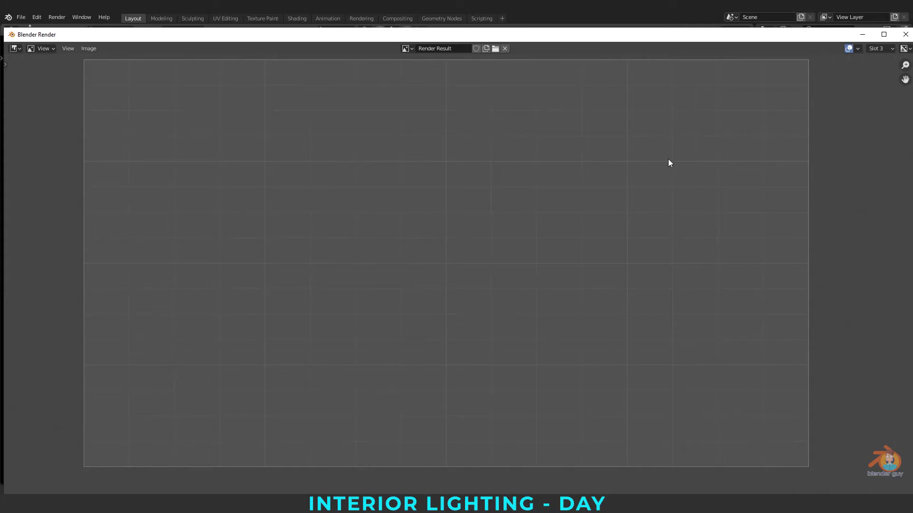
pyautogui.press('F12')
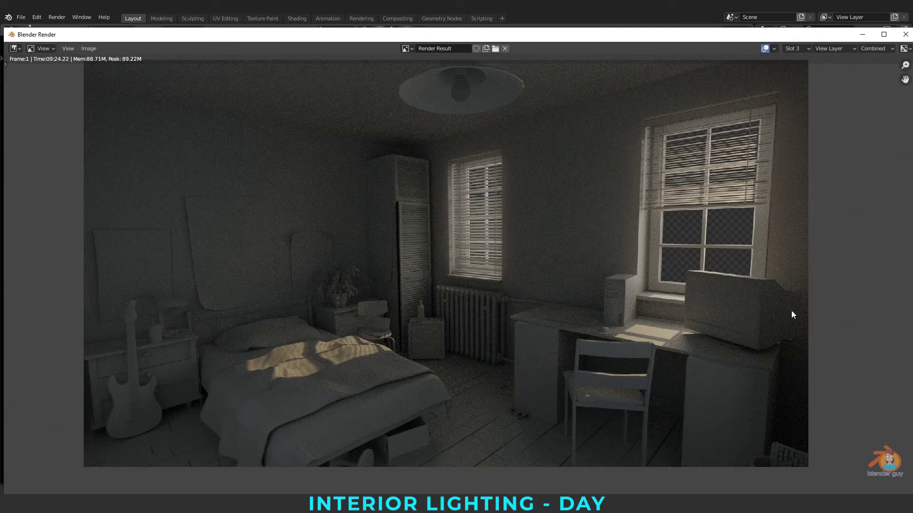
# Step: Compare the new render with the earlier ones in Slot 1 and Slot 2, and return to Slot 3
pyautogui.scroll(-3, 799, 326)
pyautogui.scroll(3, 799, 327)
pyautogui.moveTo(805, 287)
pyautogui.mouseDown(button='middle')
pyautogui.moveTo(808, 306)
pyautogui.moveTo(810, 286)
pyautogui.mouseUp(button='middle')
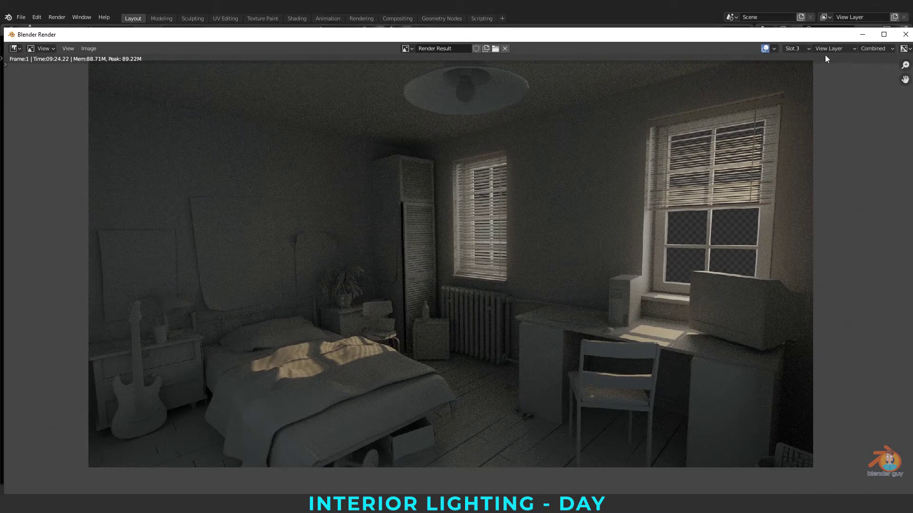
pyautogui.click(802, 51)
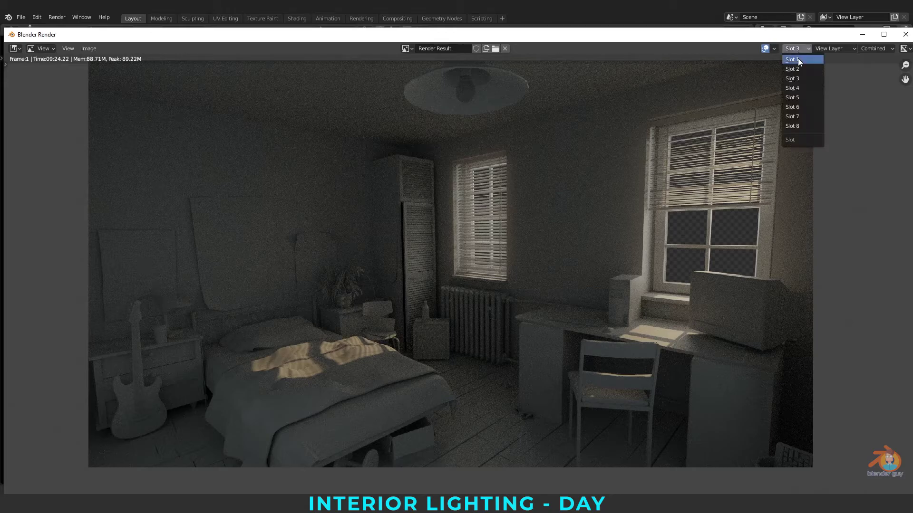
pyautogui.click(798, 58)
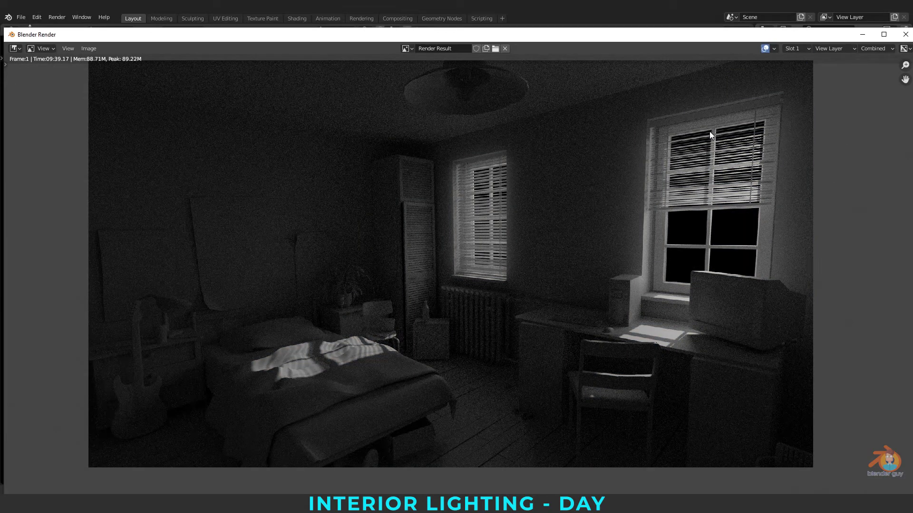
pyautogui.click(801, 49)
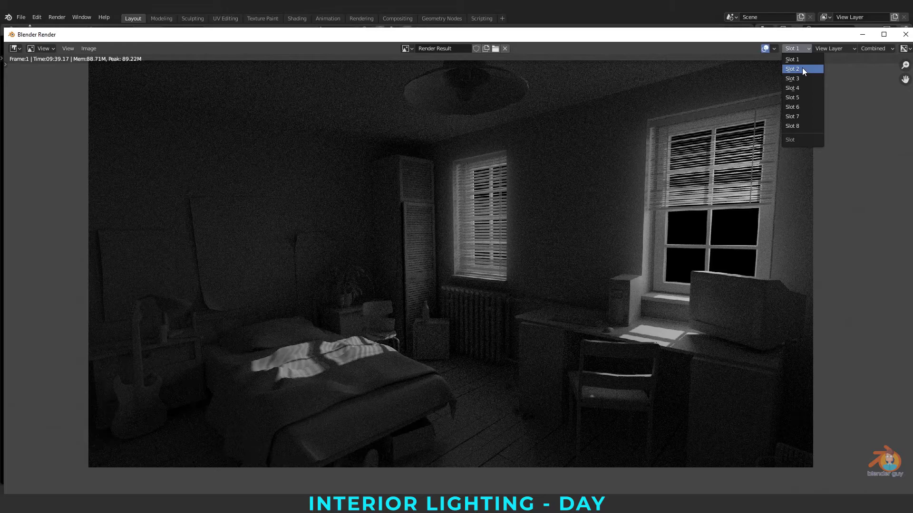
pyautogui.click(802, 70)
pyautogui.click(801, 49)
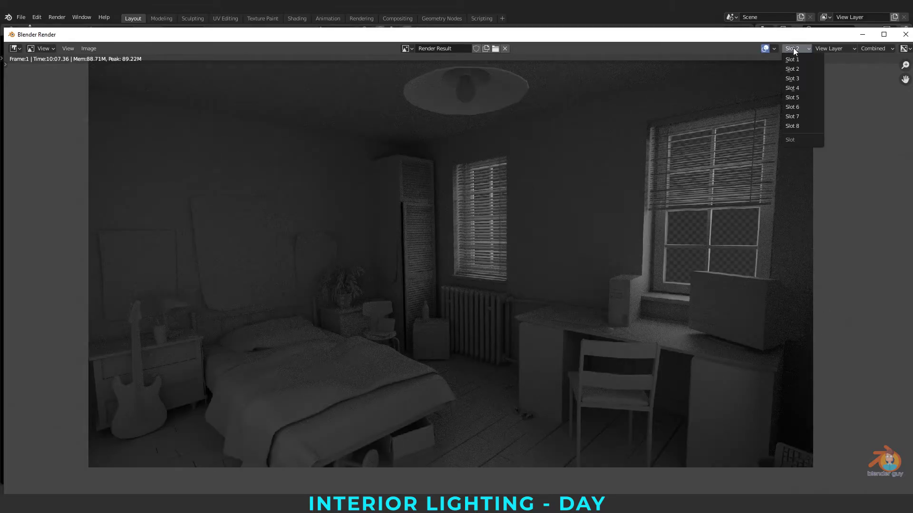
pyautogui.click(800, 95)
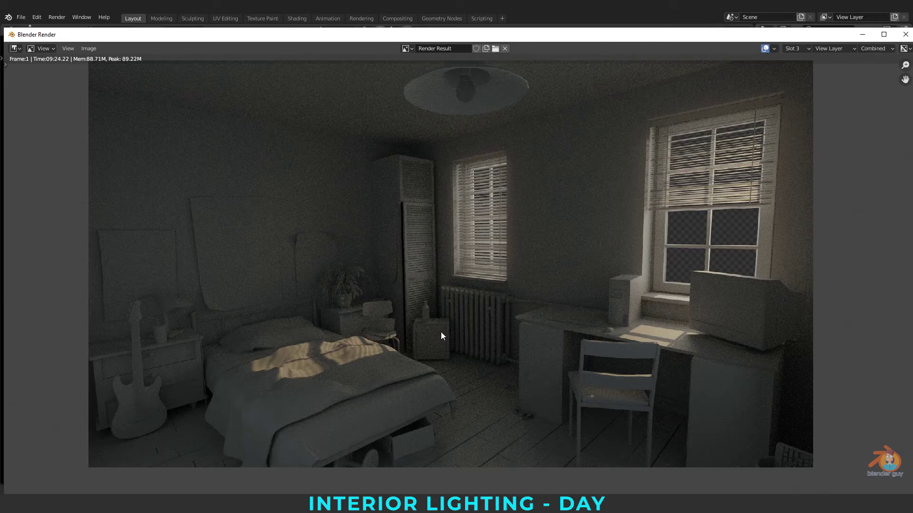
# Step: Examine the noise in the Slot 3 render around the radiator and the smaller window
pyautogui.scroll(1, 443, 330)
pyautogui.scroll(3, 444, 329)
pyautogui.scroll(-3, 444, 330)
pyautogui.scroll(6, 444, 330)
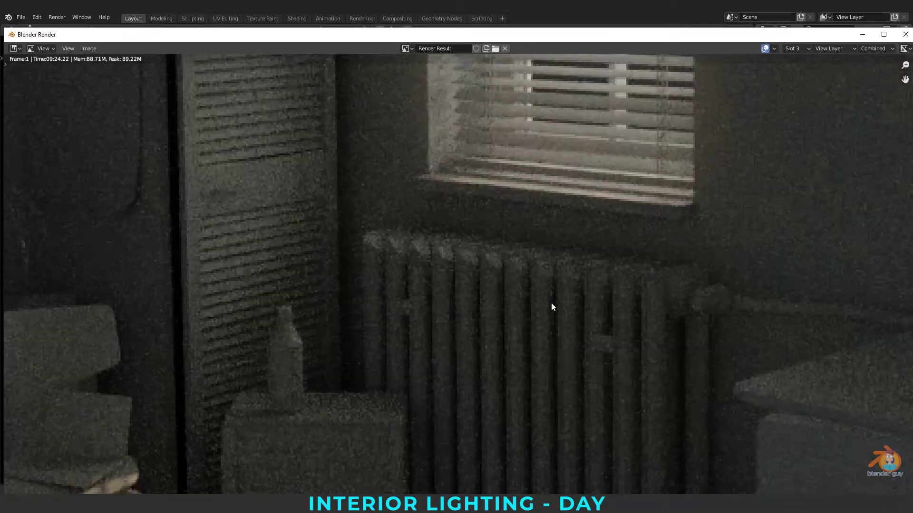
pyautogui.scroll(-9, 513, 257)
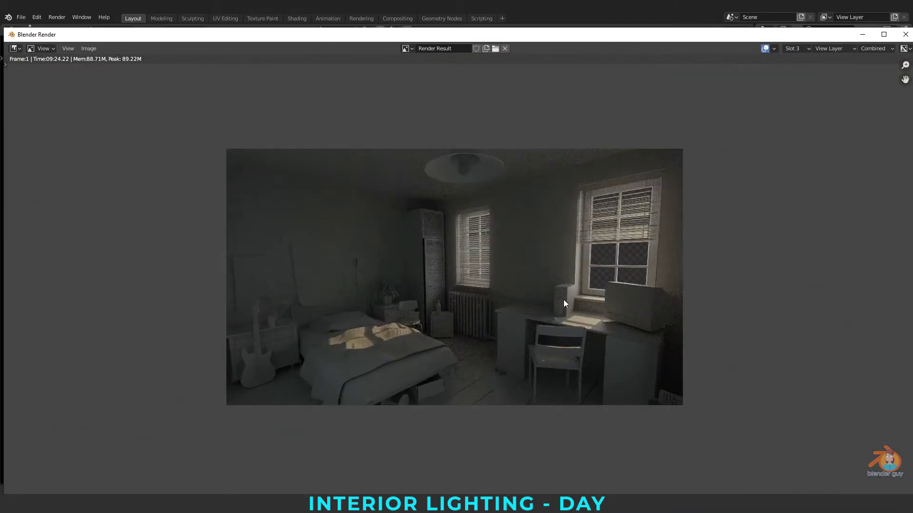
pyautogui.scroll(1, 564, 300)
# Step: Minimize the render window and show the scene's Cycles Sampling settings
pyautogui.click(862, 37)
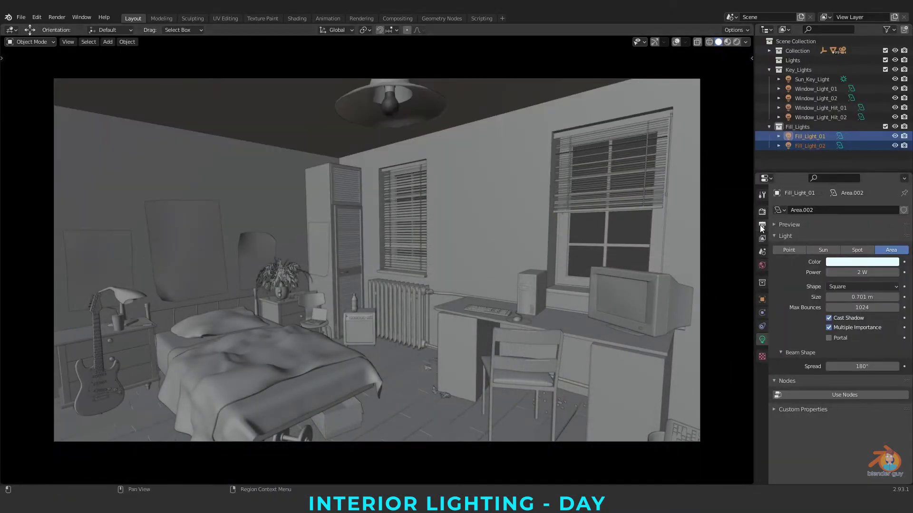
pyautogui.click(762, 211)
pyautogui.click(783, 256)
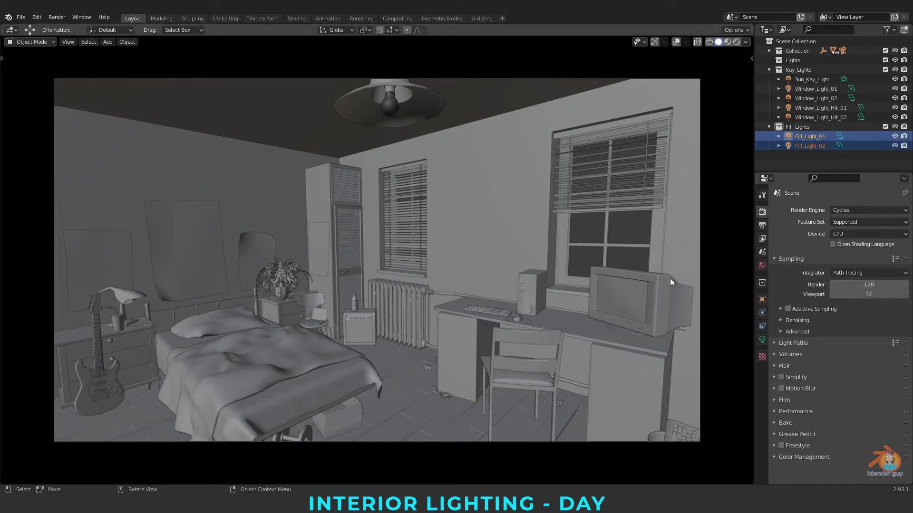
# Step: Reopen the render result and examine the noise around the plant, the bed and the dark wall
pyautogui.press('F12')
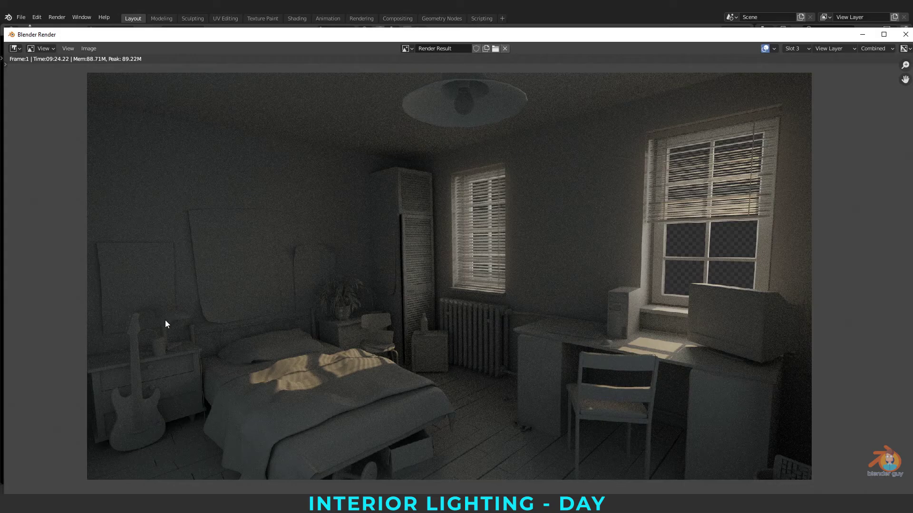
pyautogui.scroll(6, 152, 326)
pyautogui.moveTo(184, 306); pyautogui.dragTo(688, 282, button='middle')
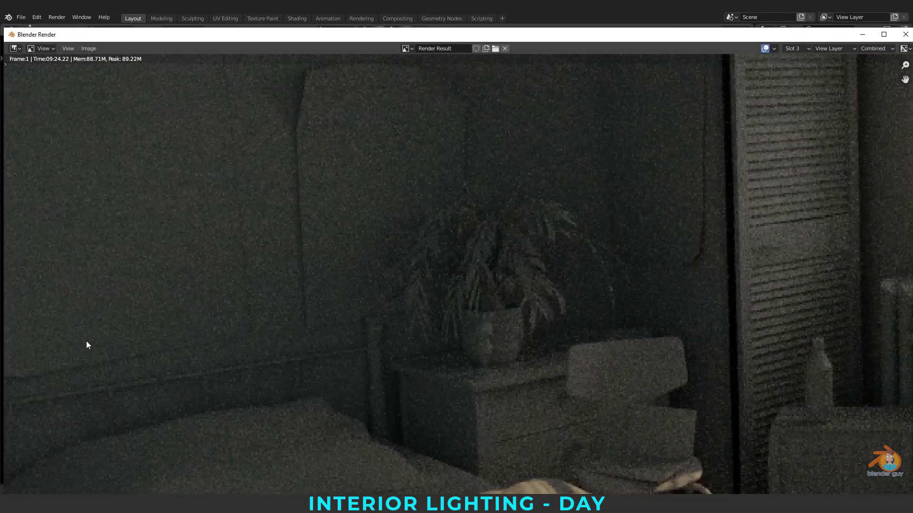
pyautogui.moveTo(287, 293); pyautogui.dragTo(475, 261, button='middle')
pyautogui.scroll(-6, 312, 251)
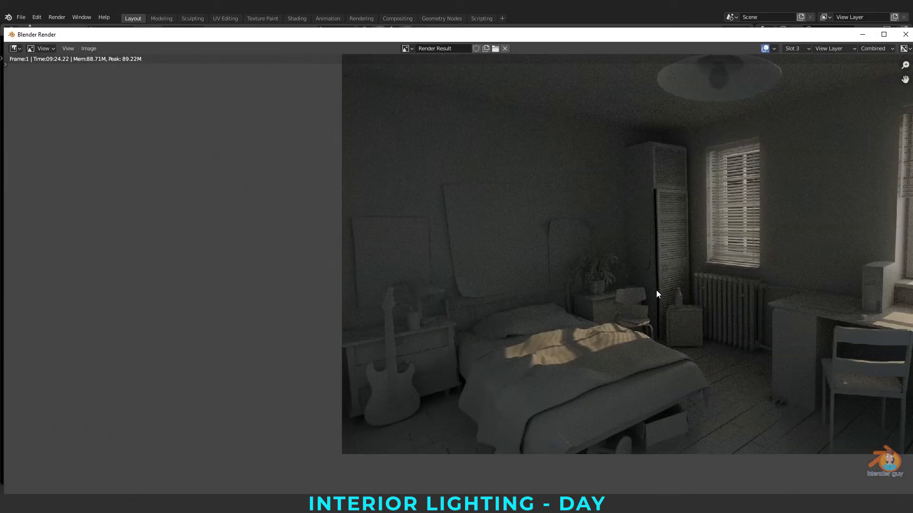
pyautogui.moveTo(655, 290); pyautogui.dragTo(449, 276, button='middle')
pyautogui.scroll(-1, 337, 290)
pyautogui.scroll(1, 337, 290)
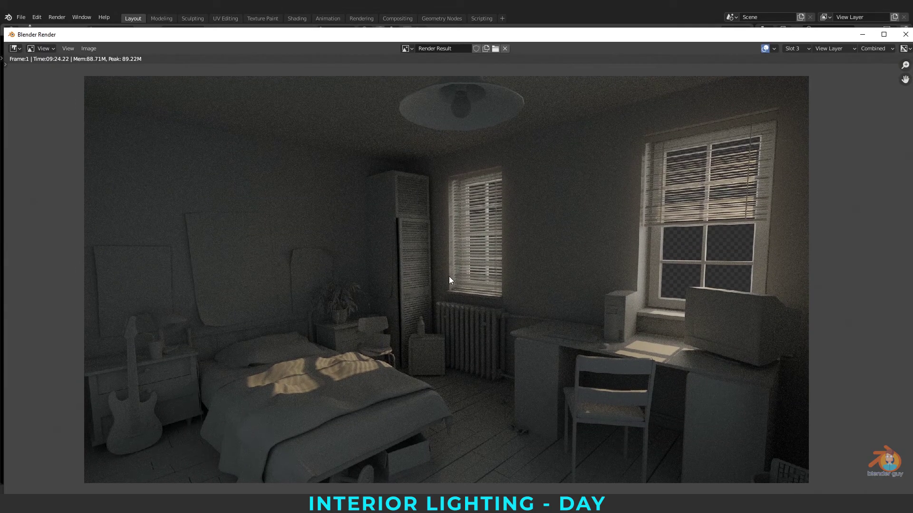